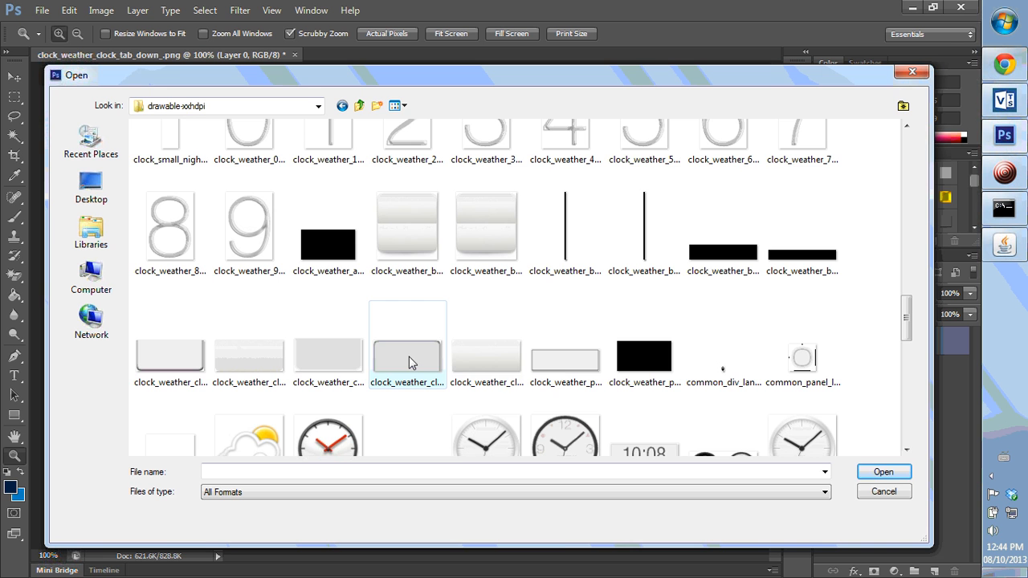
# - Check the image's pixel dimensions in the Image Size dialog without changing them
pyautogui.click(913, 72)
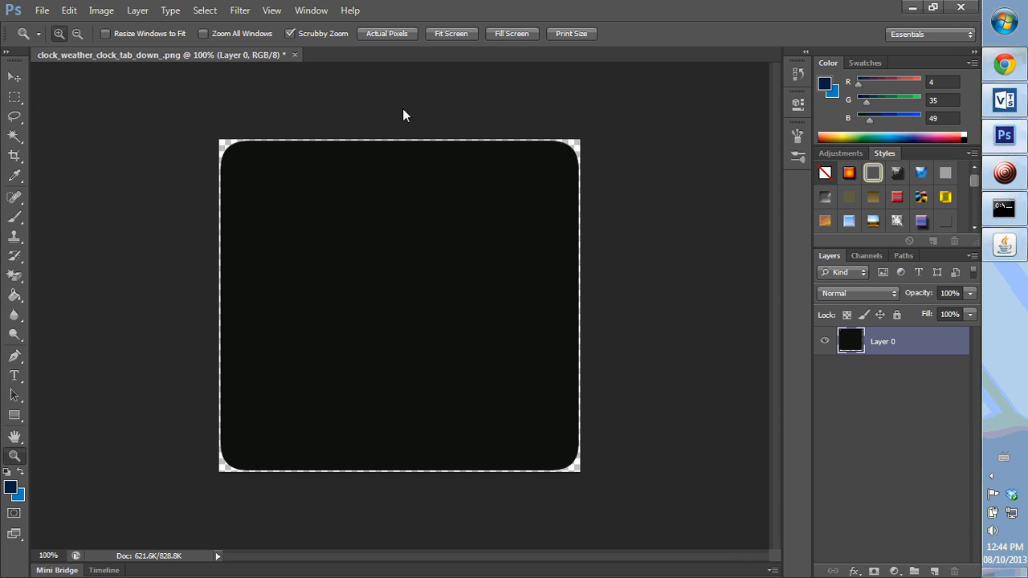
pyautogui.click(101, 9)
pyautogui.click(124, 115)
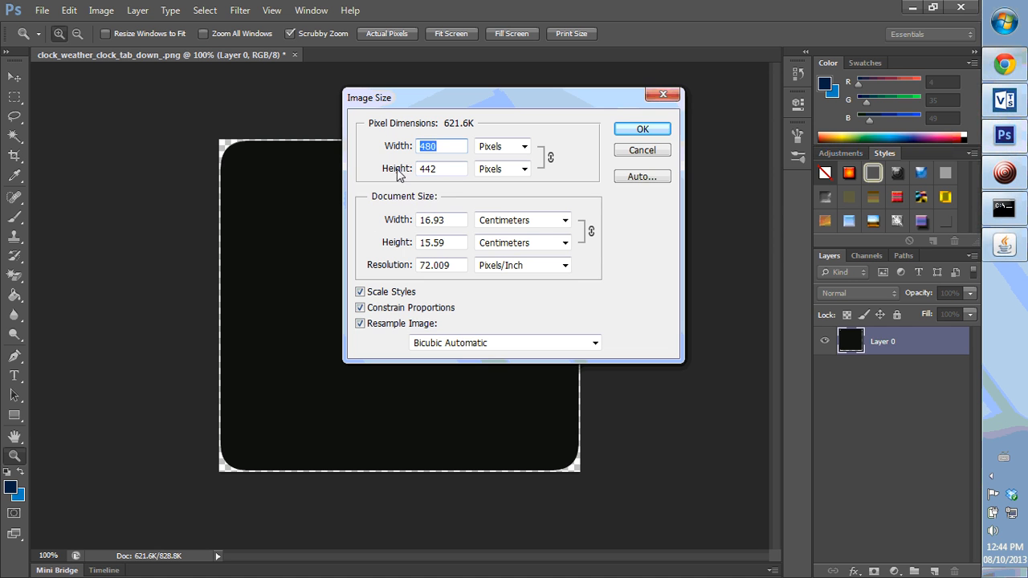
pyautogui.click(668, 94)
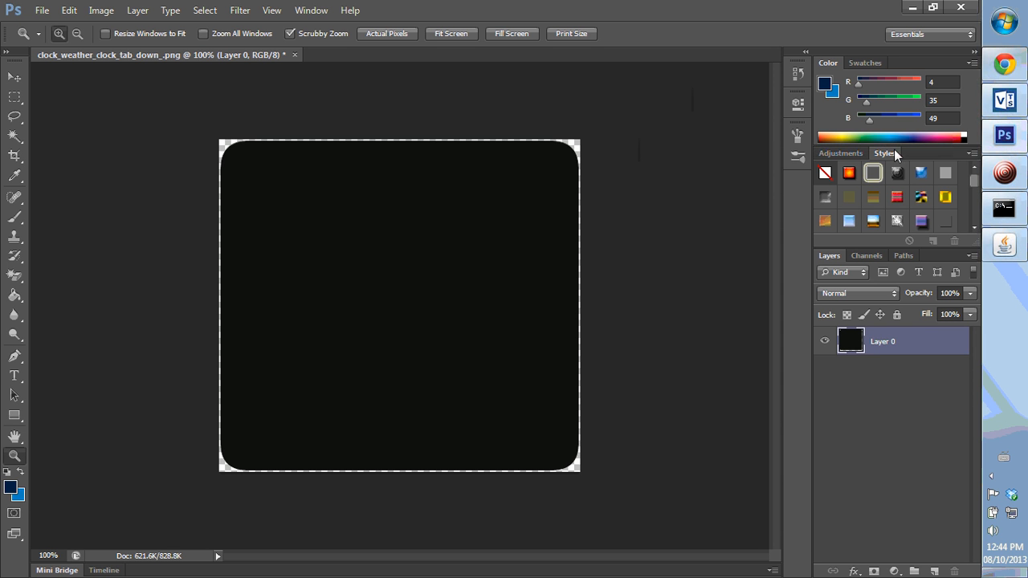
# - Open Layer 0's layer style and set its blend mode to Luminosity with fill opacity 0%
pyautogui.doubleClick(922, 345)
pyautogui.moveTo(675, 178); pyautogui.dragTo(768, 165)
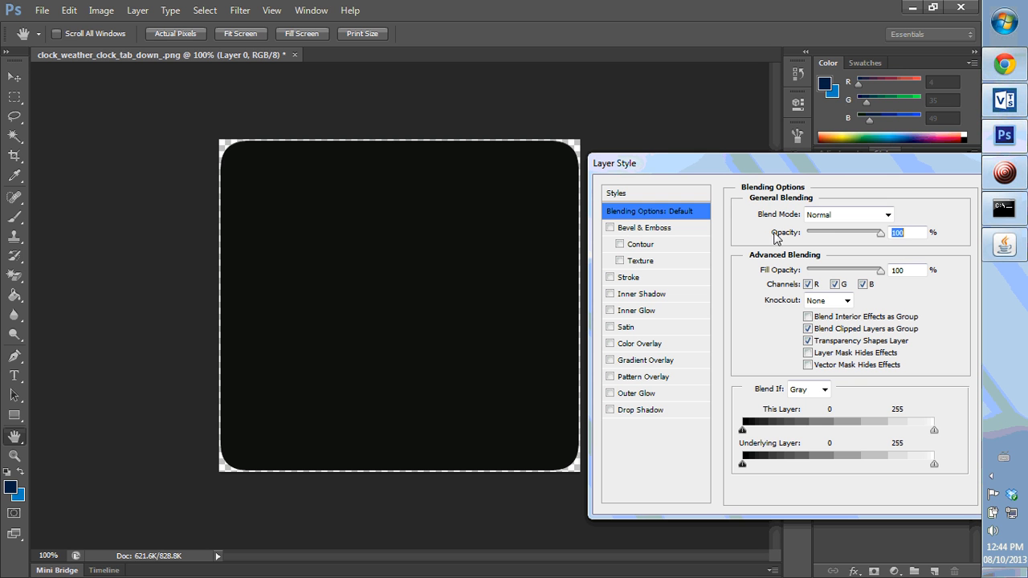
pyautogui.click(868, 216)
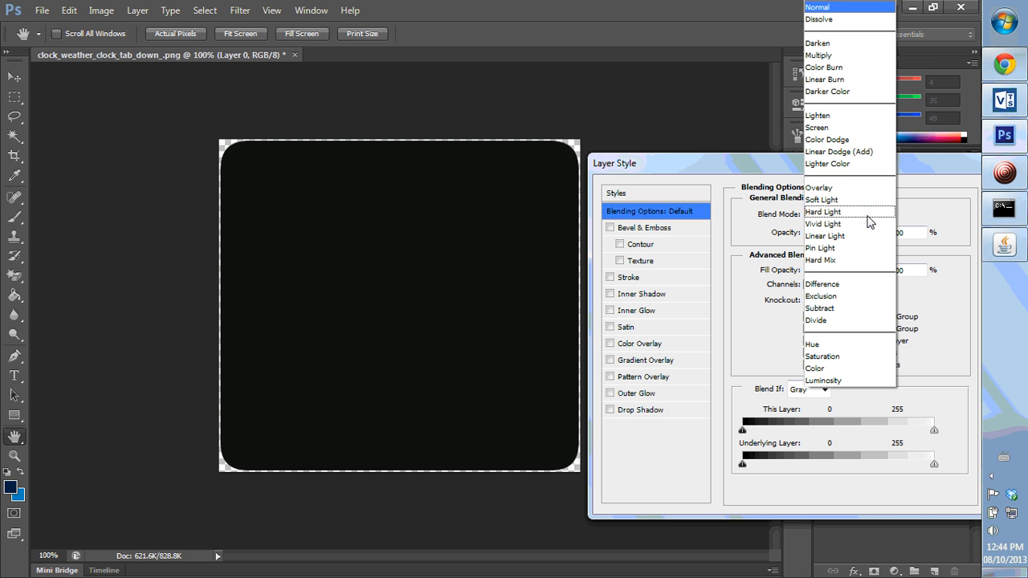
pyautogui.click(831, 381)
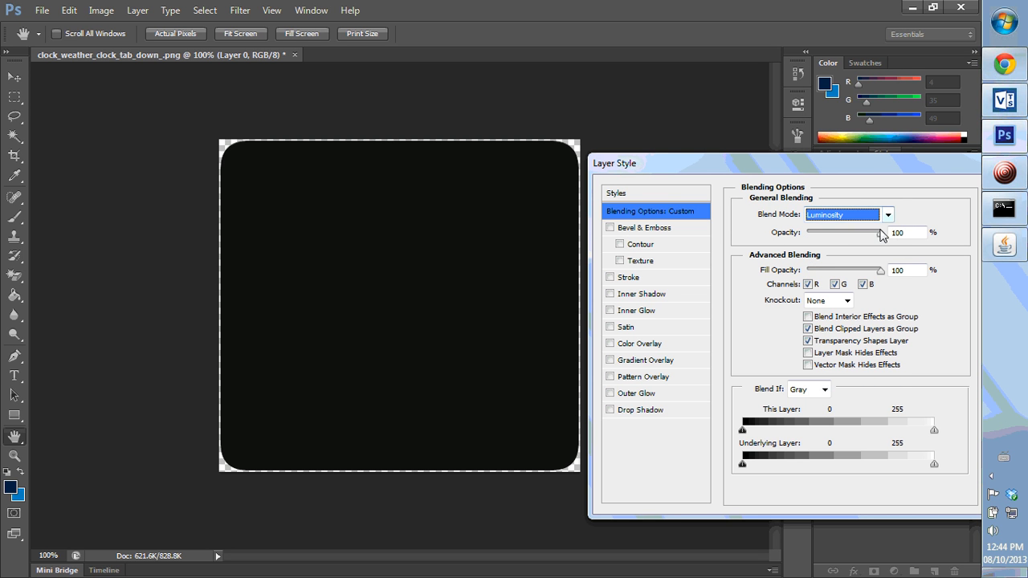
pyautogui.moveTo(884, 271); pyautogui.dragTo(781, 276)
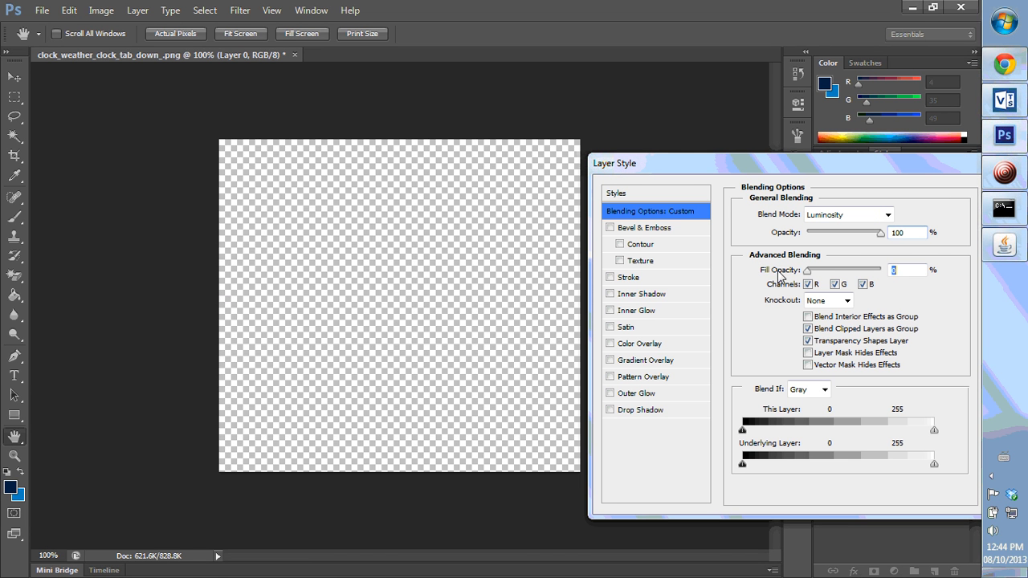
# - Add a drop shadow with distance 1 px, size 1 px, anti-aliased contour, and angle 90°
pyautogui.click(609, 410)
pyautogui.click(635, 411)
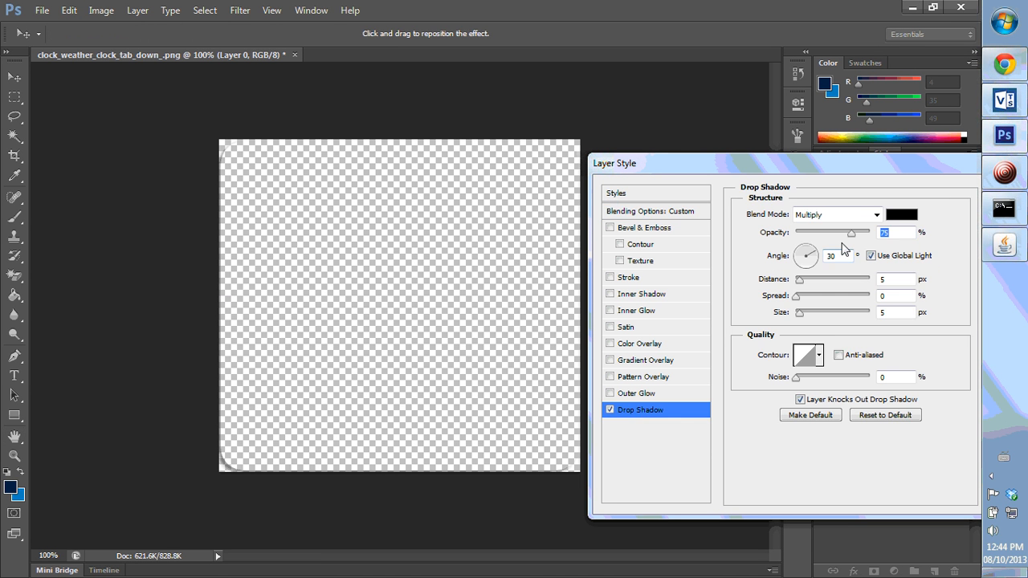
pyautogui.click(884, 279)
pyautogui.write('1')
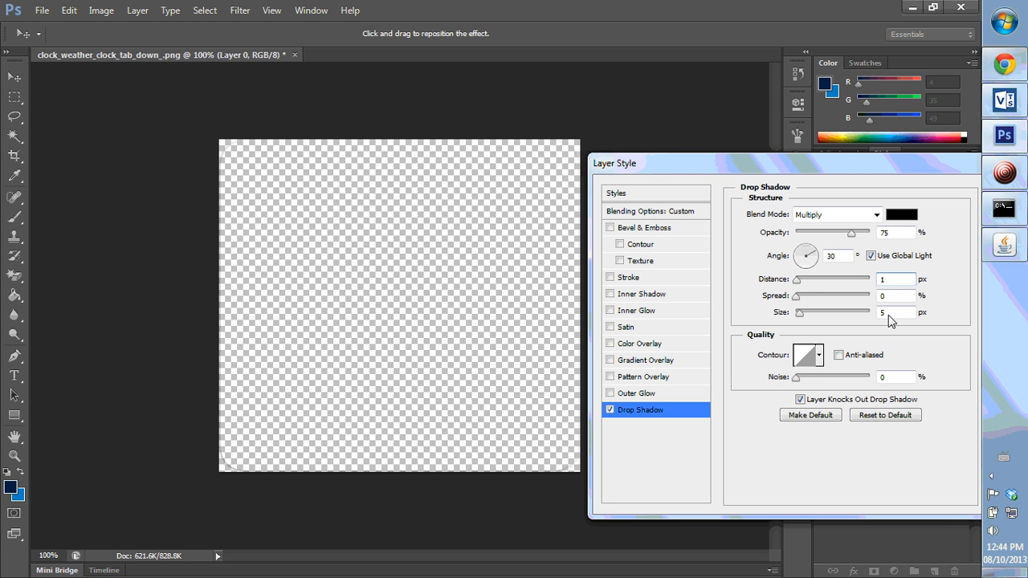
pyautogui.click(889, 313)
pyautogui.write('1')
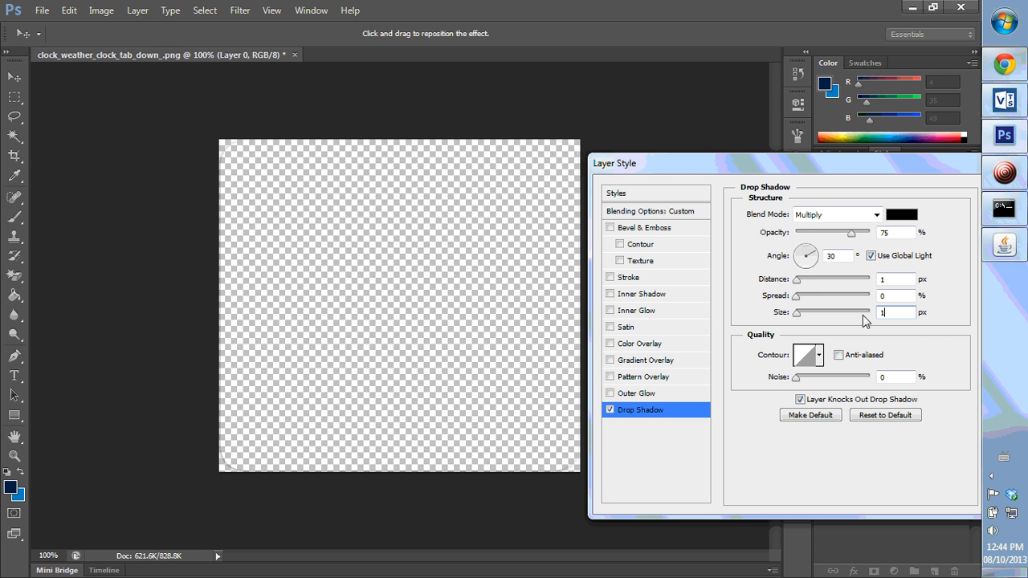
pyautogui.click(839, 356)
pyautogui.click(809, 262)
pyautogui.write('90')
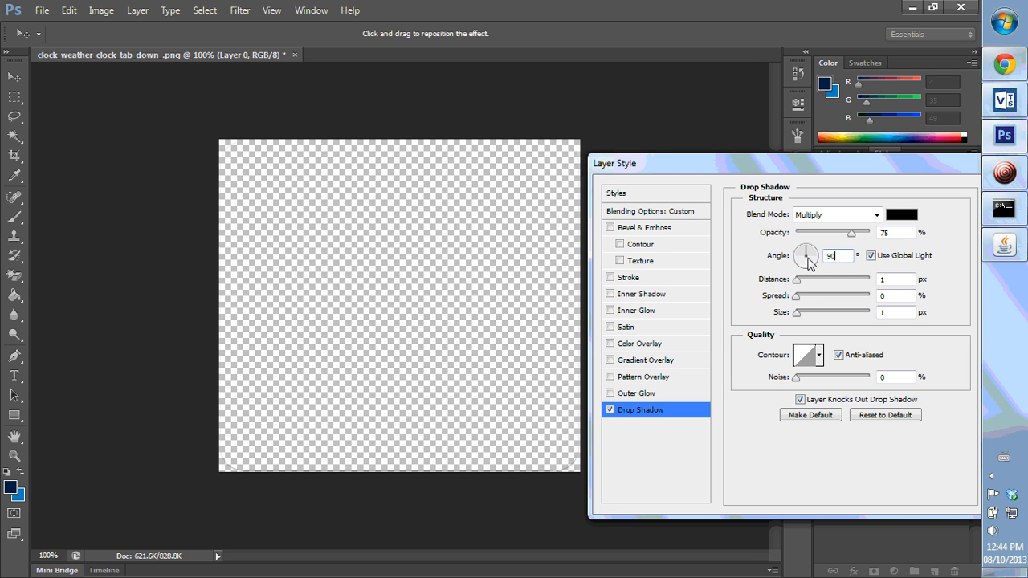
# - Add an anti-aliased Soft Light inner shadow with distance 0 px, choke 11%, and size 35 px
pyautogui.click(610, 294)
pyautogui.click(643, 295)
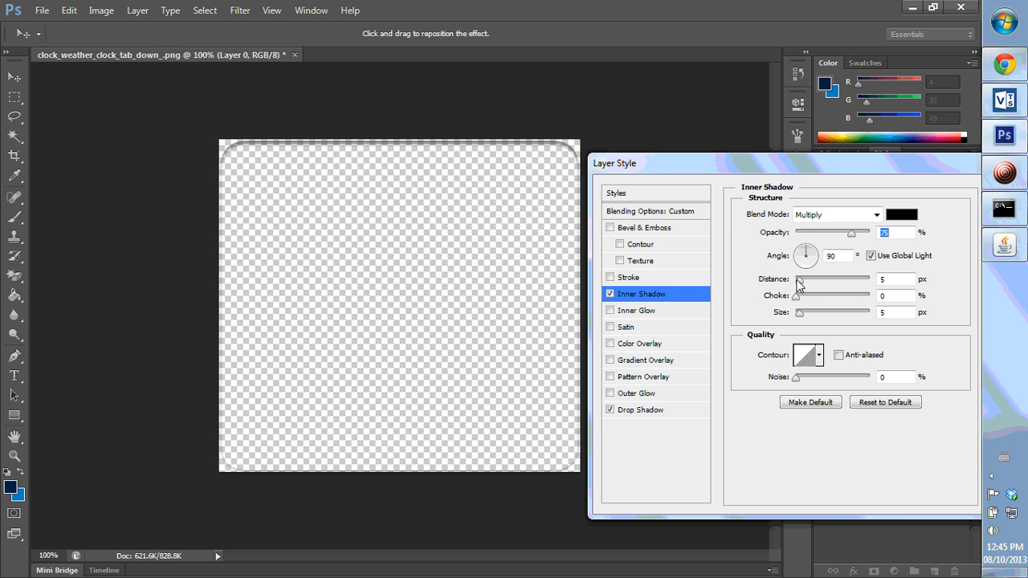
pyautogui.moveTo(800, 281); pyautogui.dragTo(810, 319)
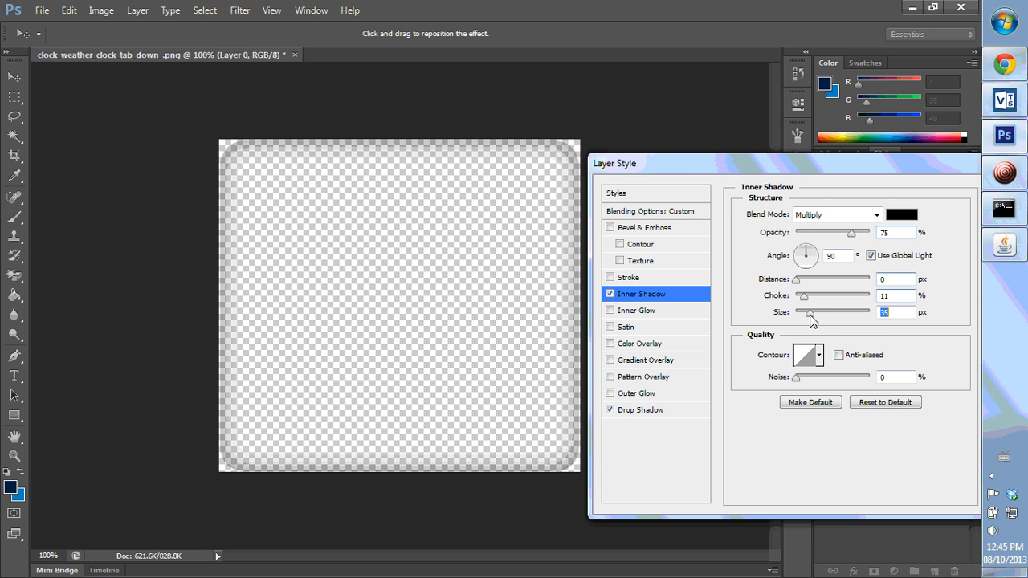
pyautogui.click(822, 215)
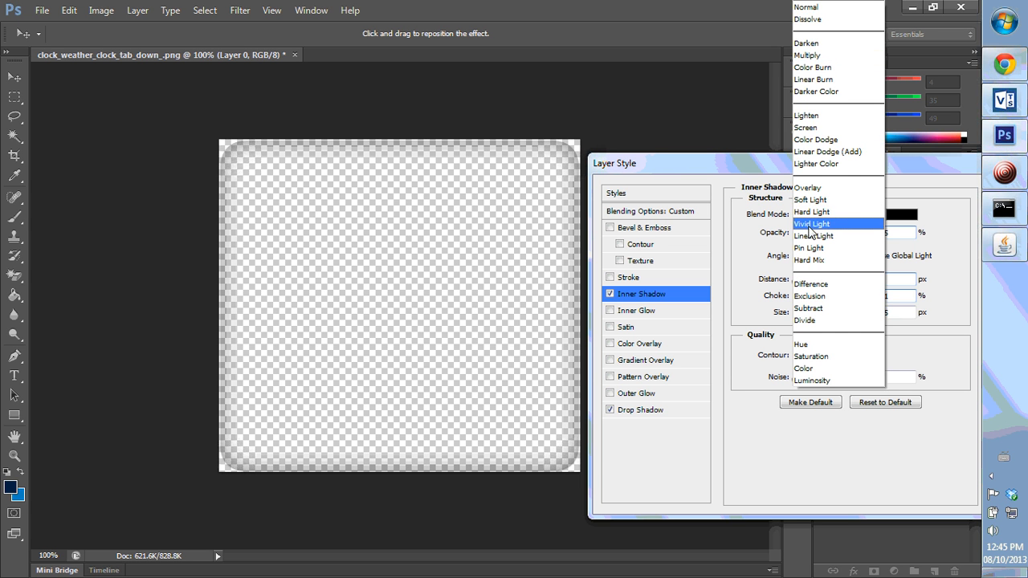
pyautogui.click(811, 200)
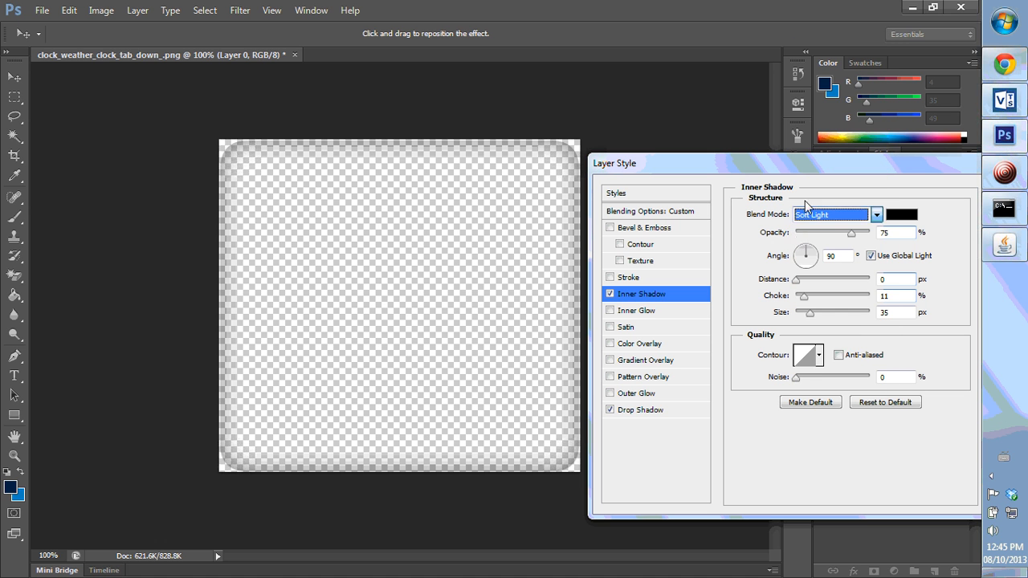
pyautogui.click(838, 356)
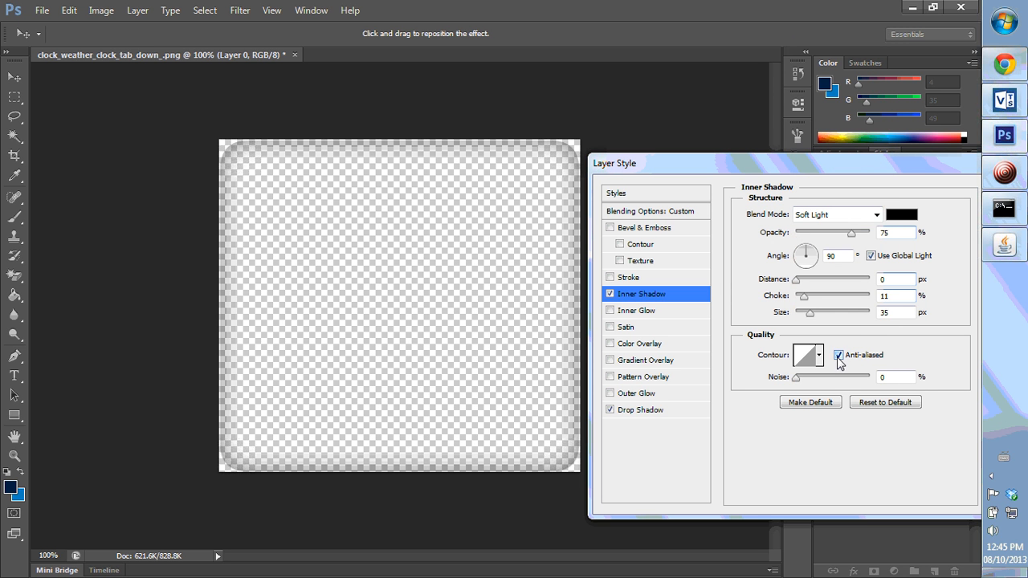
# - Add a 3 px stroke positioned Inside with Soft Light blend mode
pyautogui.click(609, 277)
pyautogui.click(627, 277)
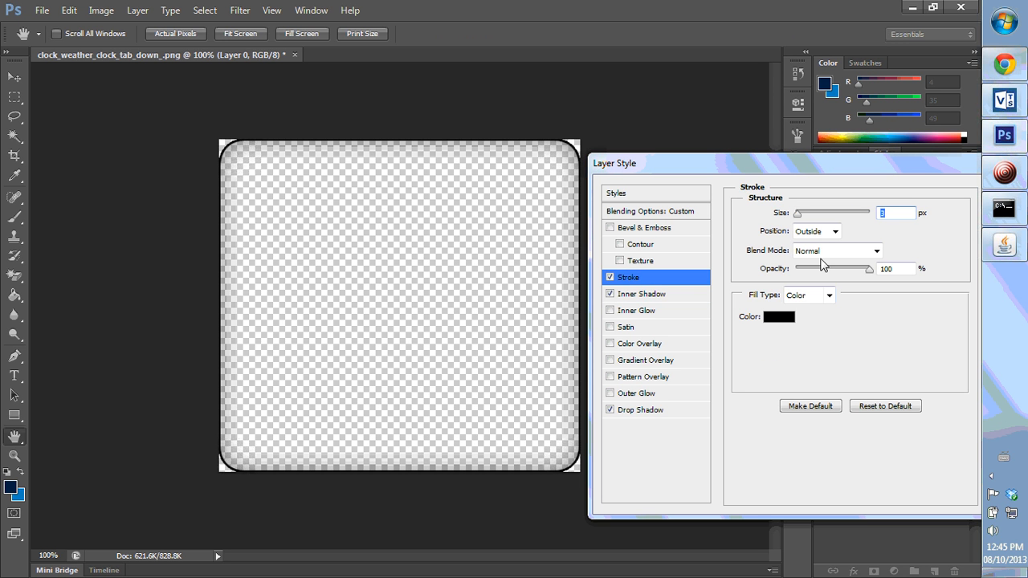
pyautogui.click(816, 232)
pyautogui.click(806, 258)
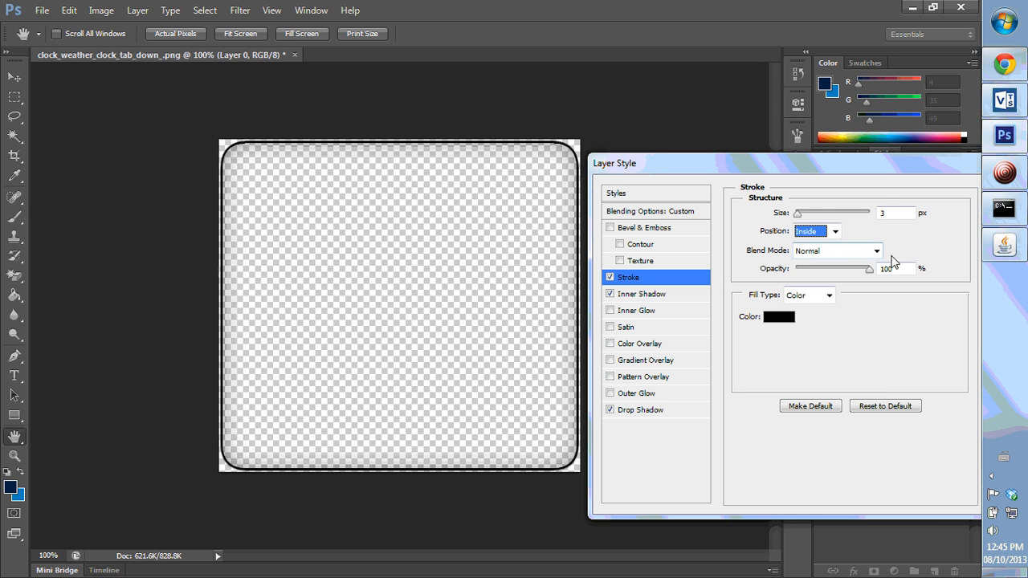
pyautogui.click(853, 251)
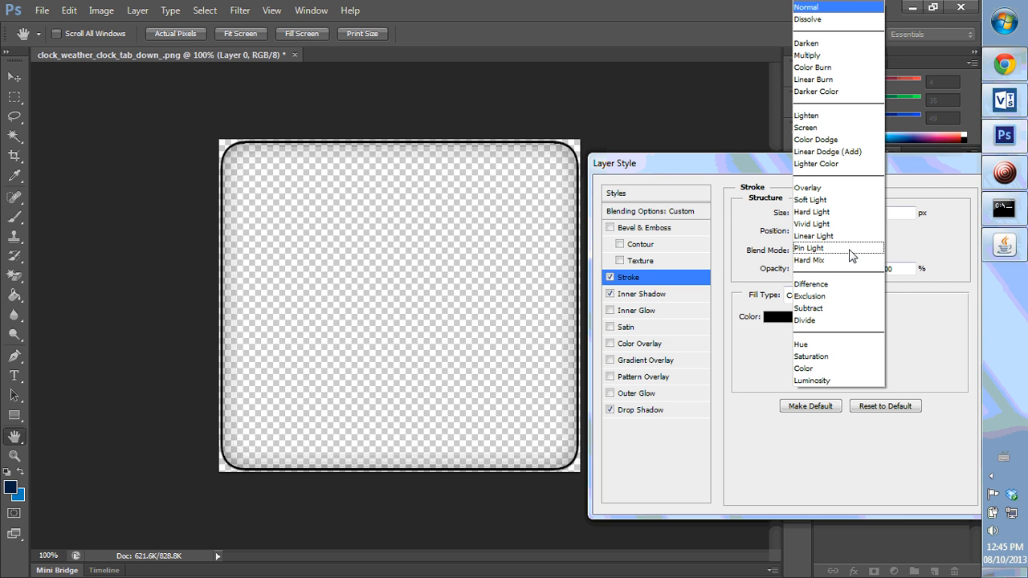
pyautogui.click(836, 200)
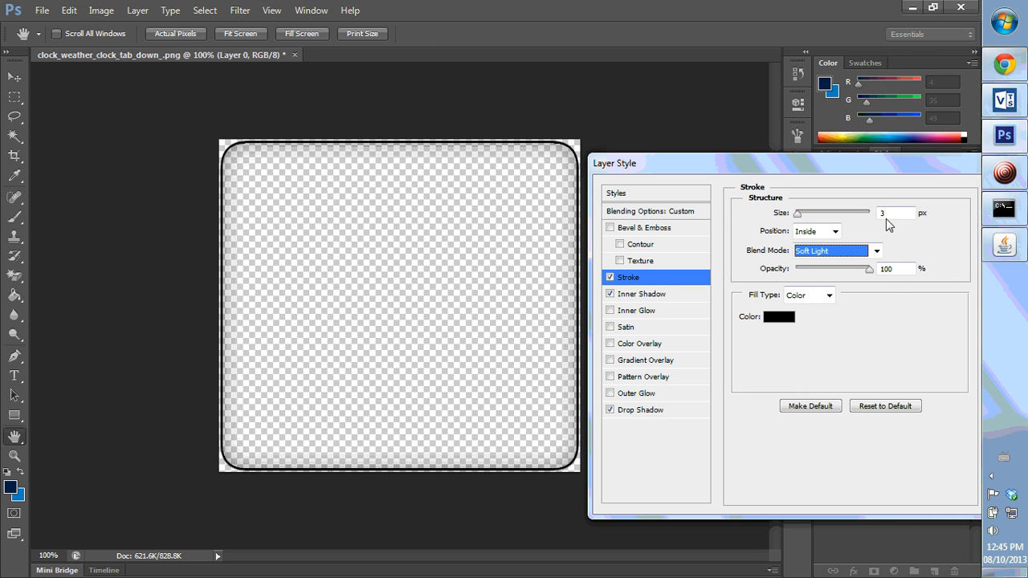
# - Change the stroke fill to a reversed grey preset gradient
pyautogui.click(830, 295)
pyautogui.click(812, 323)
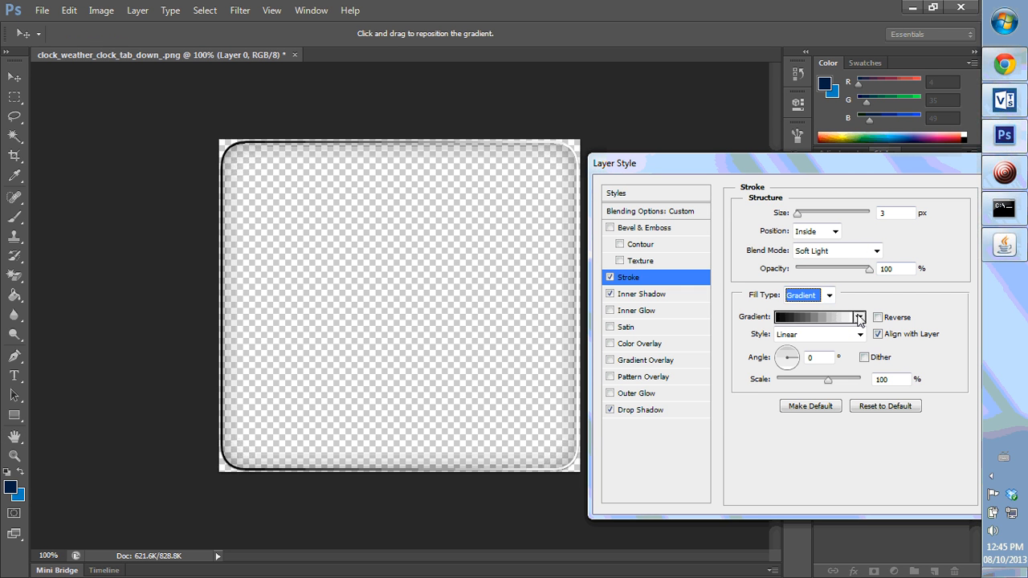
pyautogui.click(859, 318)
pyautogui.click(839, 384)
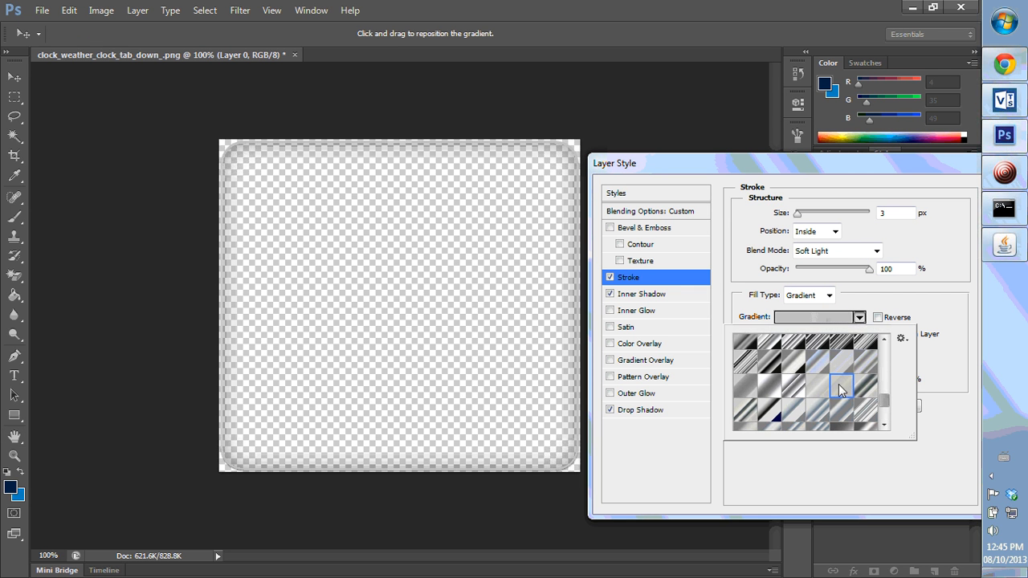
pyautogui.click(945, 324)
pyautogui.click(888, 319)
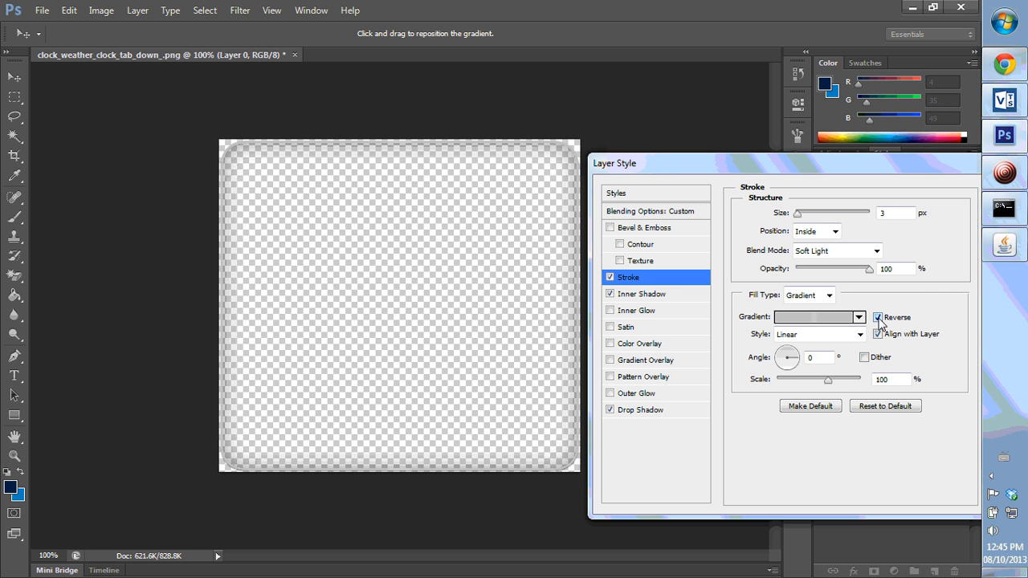
# - Set the stroke gradient to a 90° Shape Burst style and lower the stroke opacity to about 70%
pyautogui.click(790, 363)
pyautogui.write('90')
pyautogui.click(824, 335)
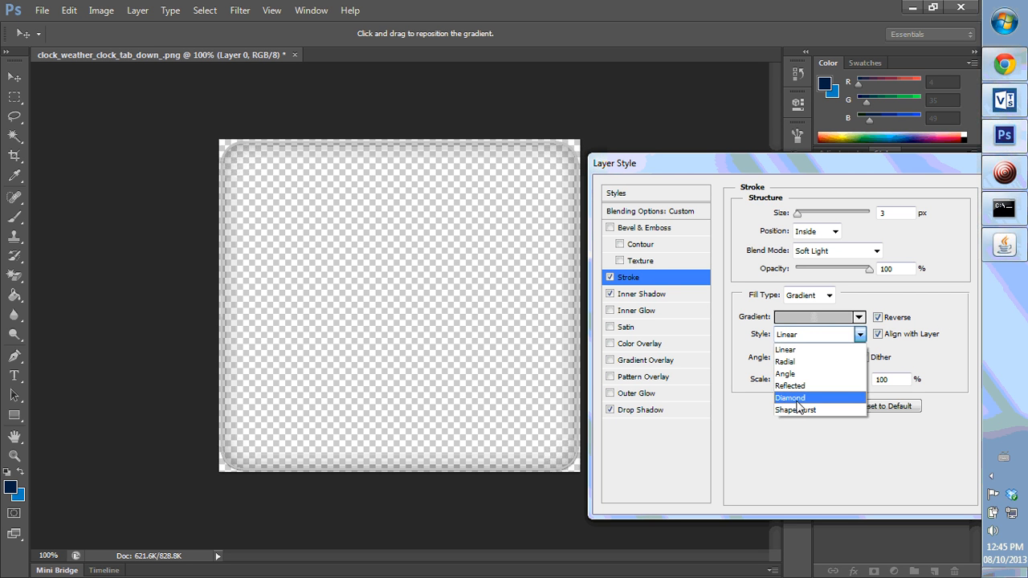
pyautogui.click(793, 412)
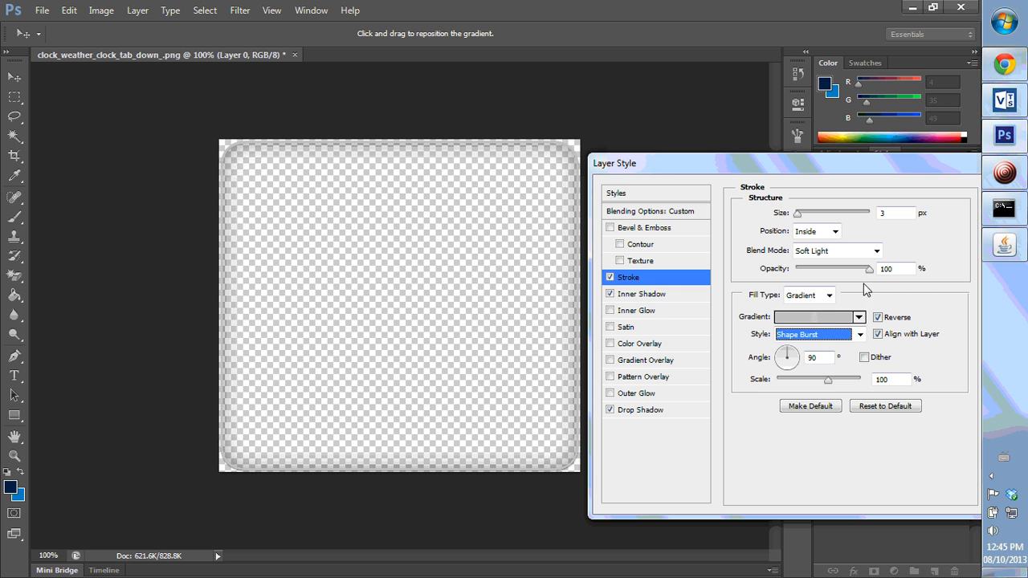
pyautogui.moveTo(869, 269); pyautogui.dragTo(850, 276)
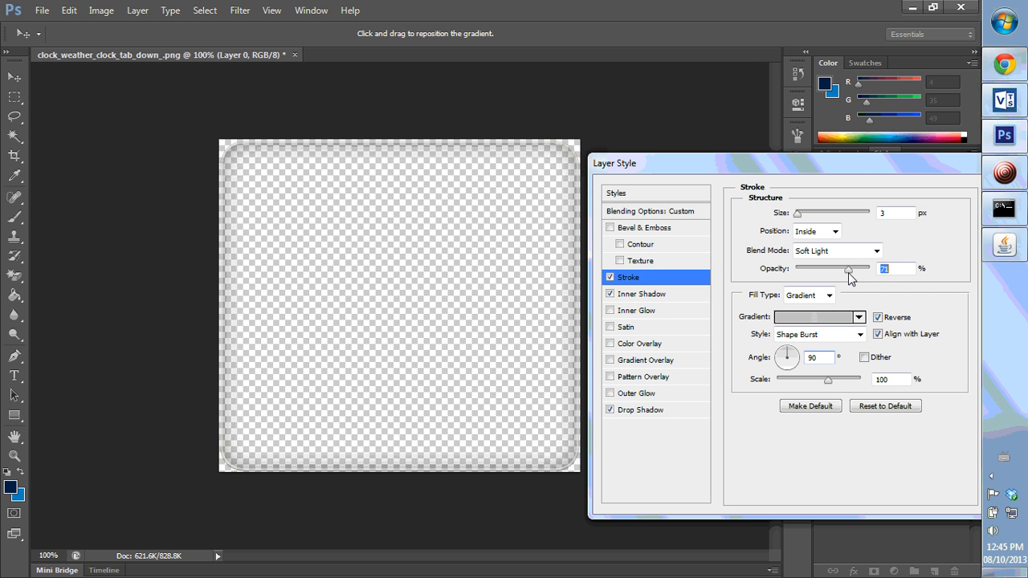
# - Add Bevel & Emboss with Contour, Chisel Hard technique, depth 694%, and soften 8 px
pyautogui.click(610, 228)
pyautogui.click(620, 244)
pyautogui.click(635, 228)
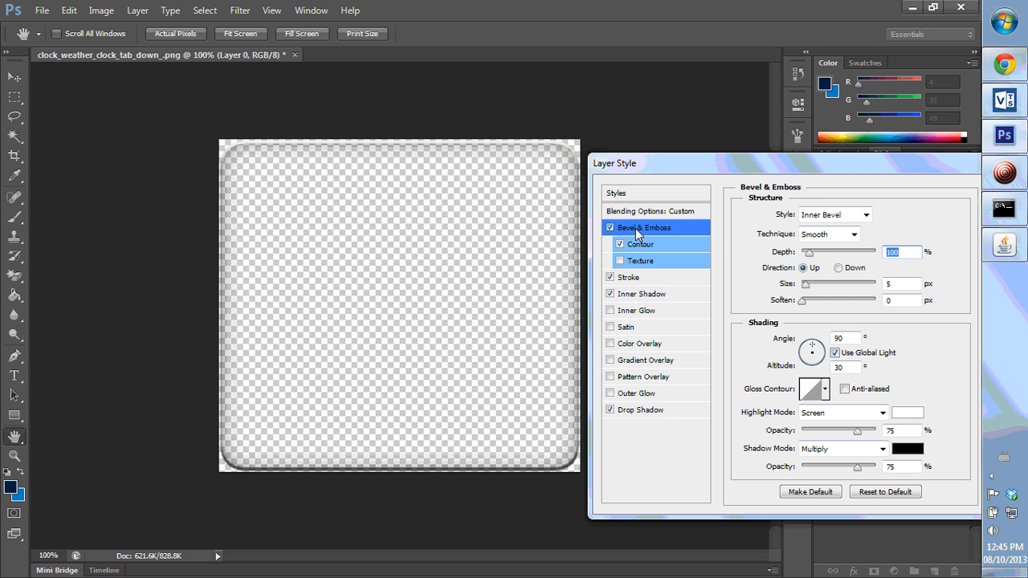
pyautogui.click(839, 237)
pyautogui.click(819, 262)
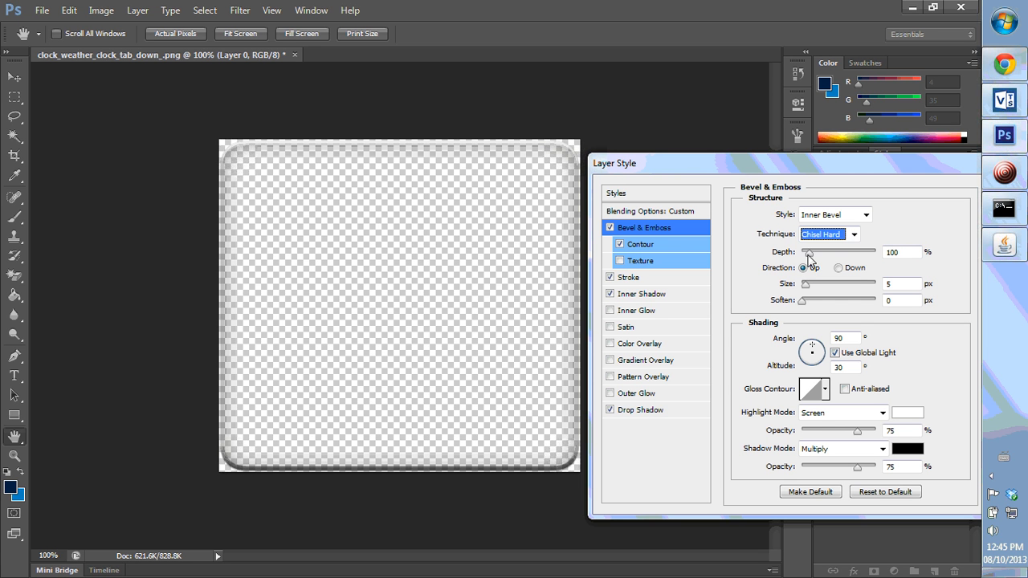
pyautogui.moveTo(809, 253); pyautogui.dragTo(854, 256)
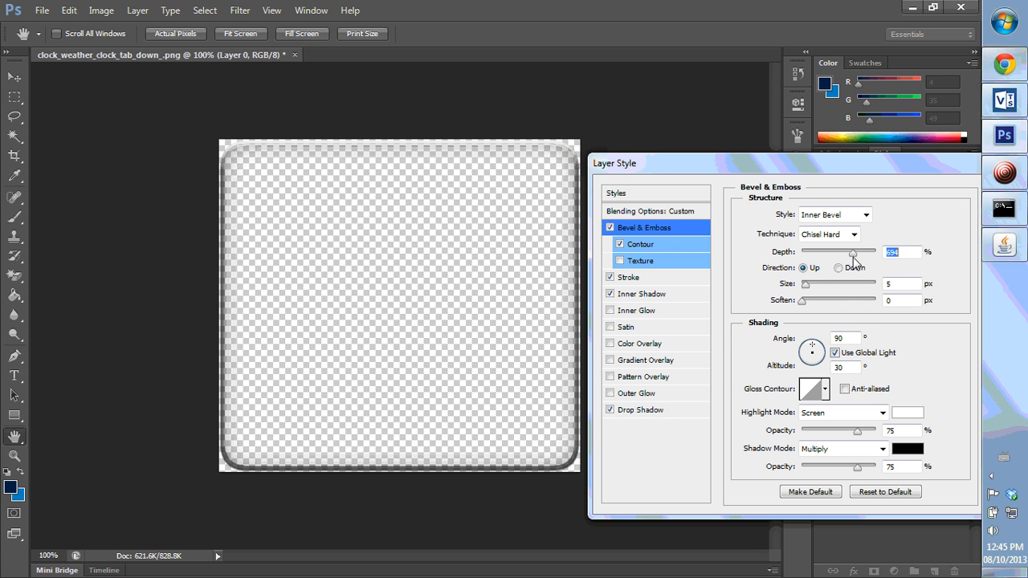
pyautogui.moveTo(807, 285); pyautogui.dragTo(838, 309)
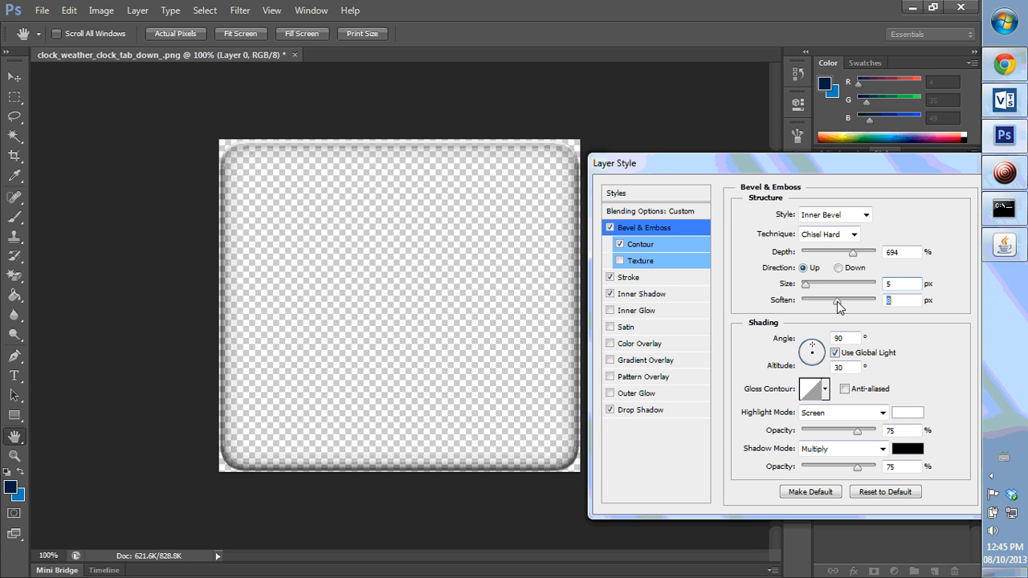
# - Set the bevel highlight mode to Normal at 0% opacity and pick a peaked gloss contour
pyautogui.click(850, 413)
pyautogui.click(811, 24)
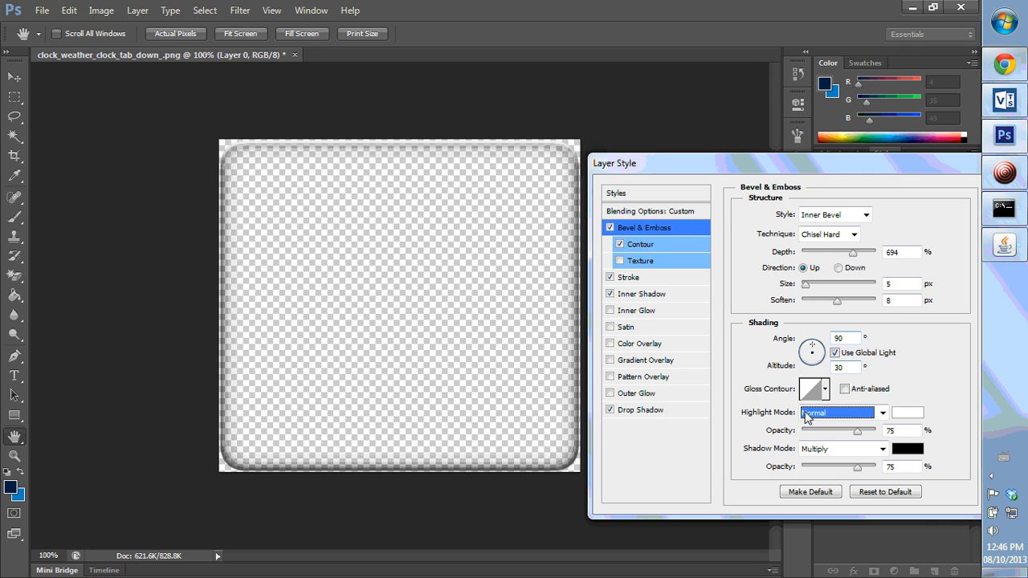
pyautogui.click(830, 448)
pyautogui.click(813, 109)
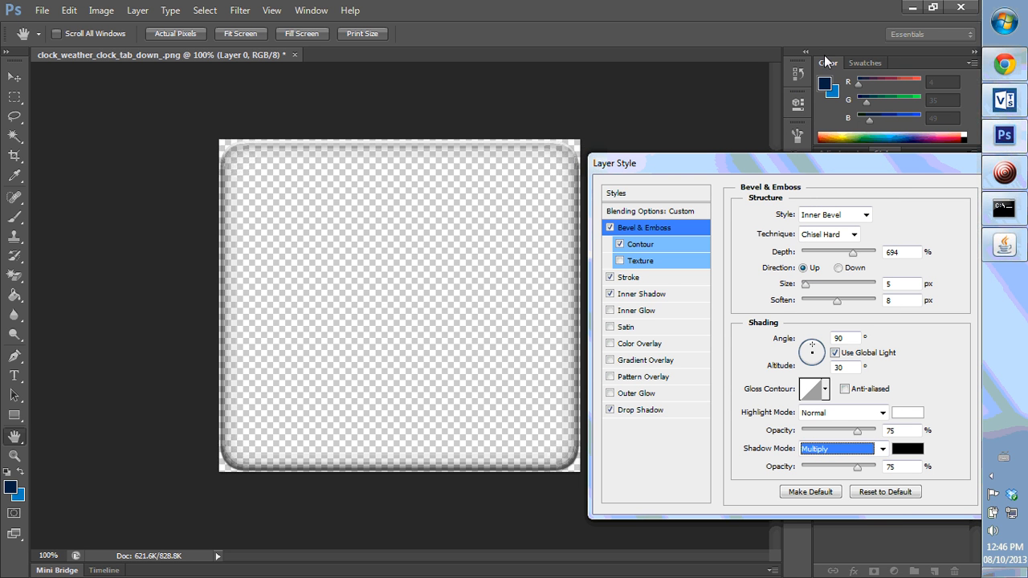
pyautogui.click(825, 389)
pyautogui.click(764, 423)
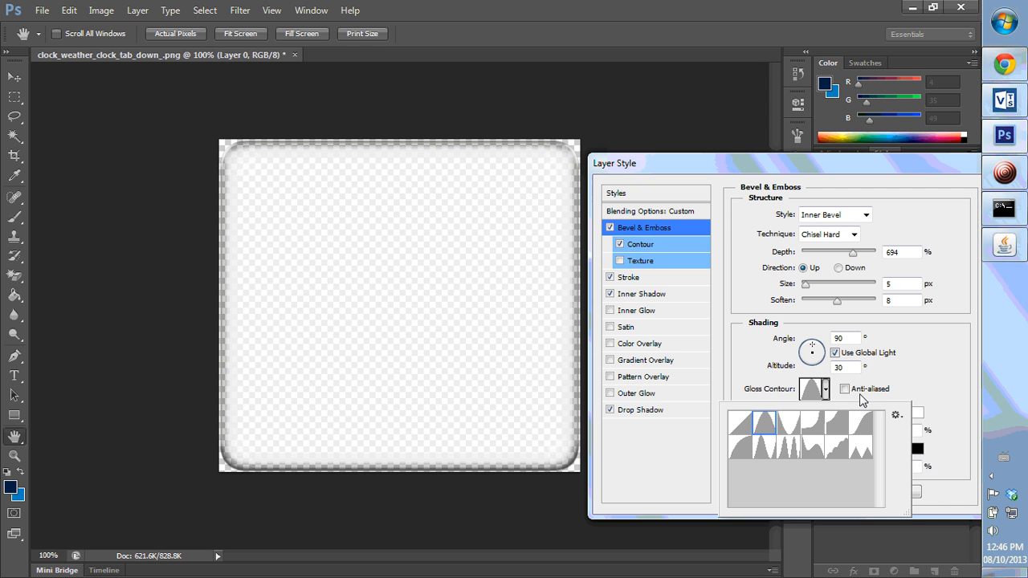
pyautogui.click(913, 383)
pyautogui.moveTo(858, 432); pyautogui.dragTo(809, 437)
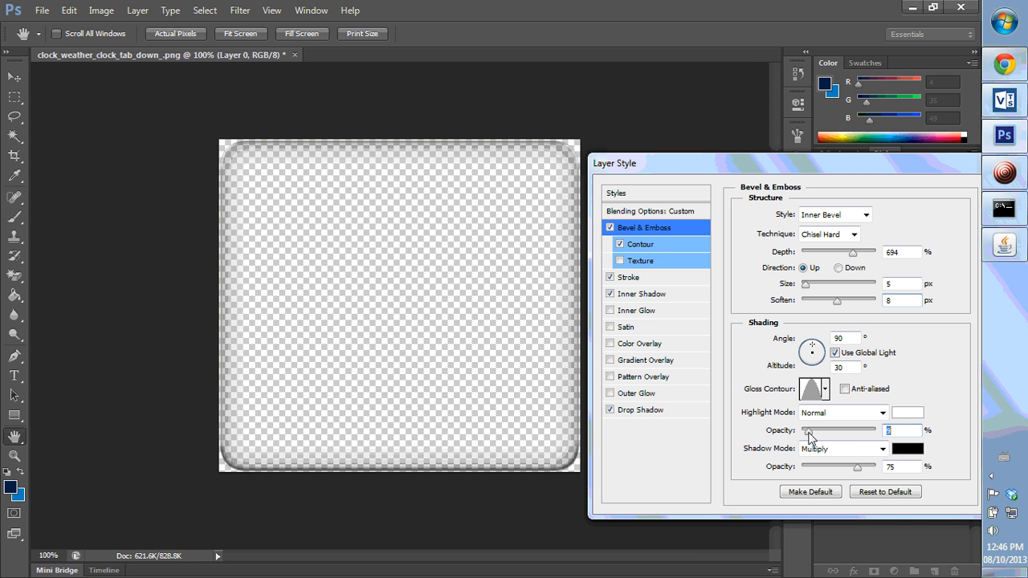
# - Add a Satin effect to the layer and set its angle to 90°
pyautogui.click(610, 328)
pyautogui.click(642, 330)
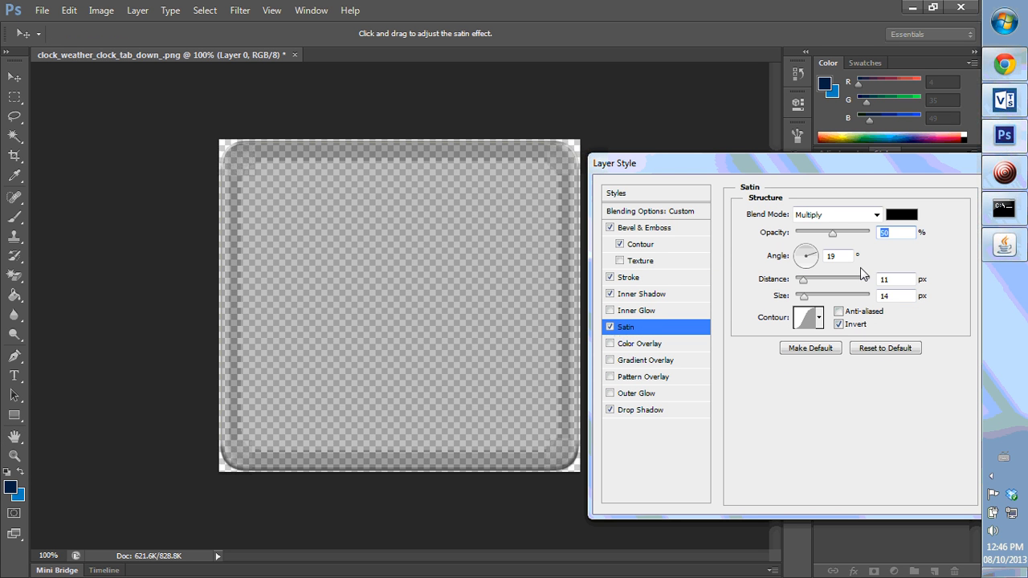
pyautogui.click(809, 256)
pyautogui.write('90')
pyautogui.press('Tab')
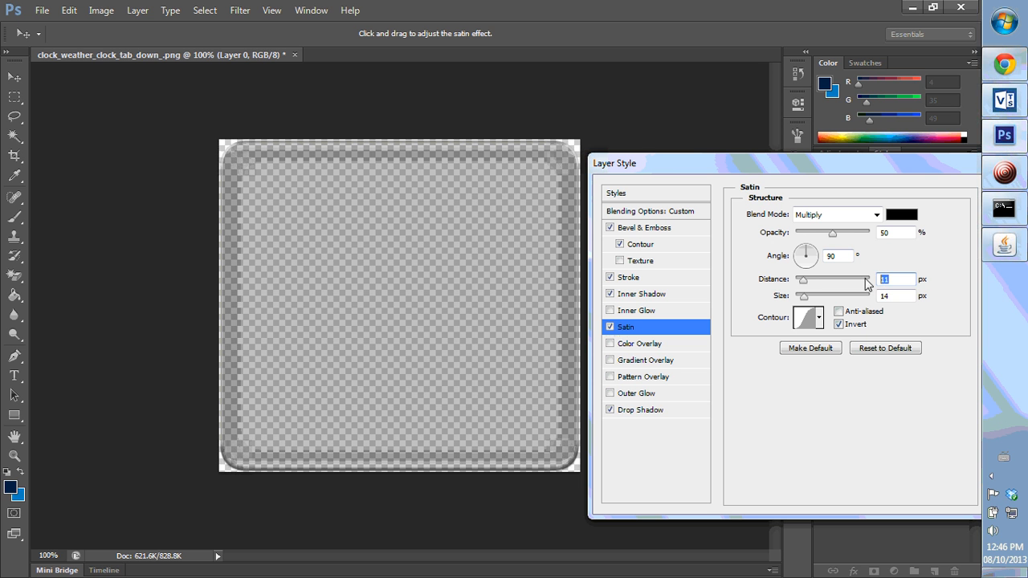
# - Set the satin distance and size to 5 px and lower its opacity to about 1%
pyautogui.write('5')
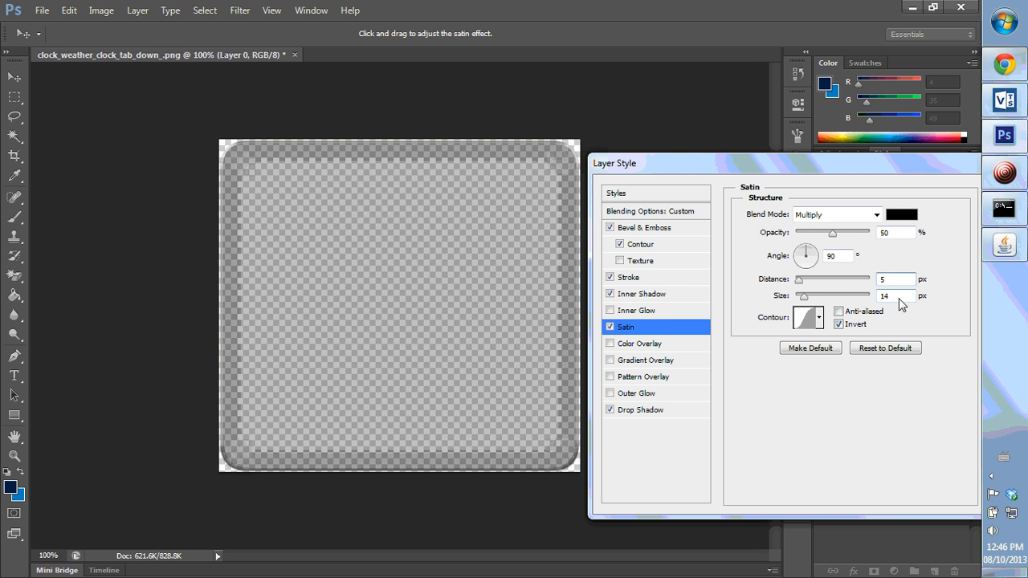
pyautogui.press('Tab')
pyautogui.write('5')
pyautogui.moveTo(833, 233); pyautogui.dragTo(798, 245)
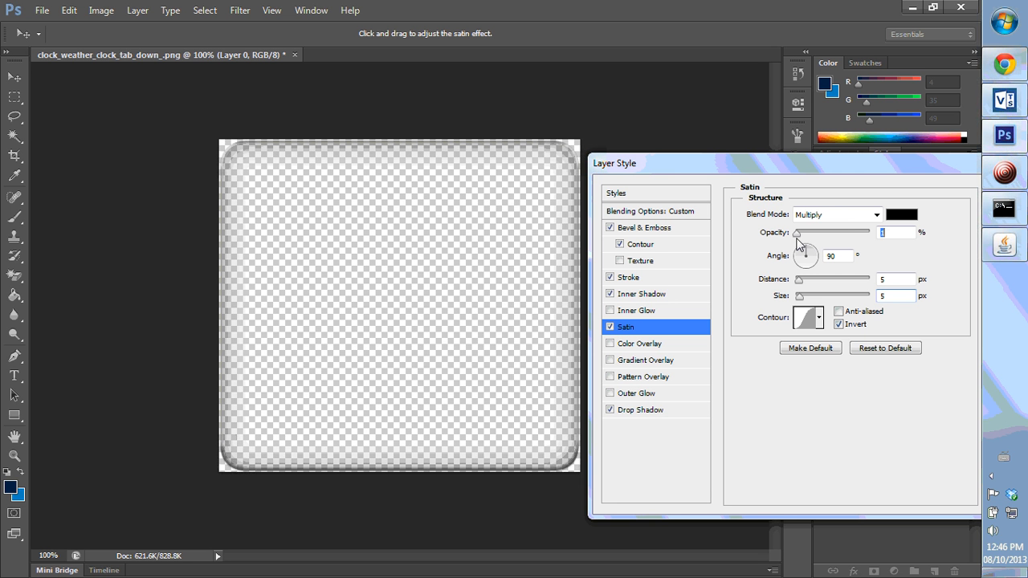
# - Choose a peaked satin contour, apply the layer style, and save the file
pyautogui.click(820, 318)
pyautogui.click(760, 351)
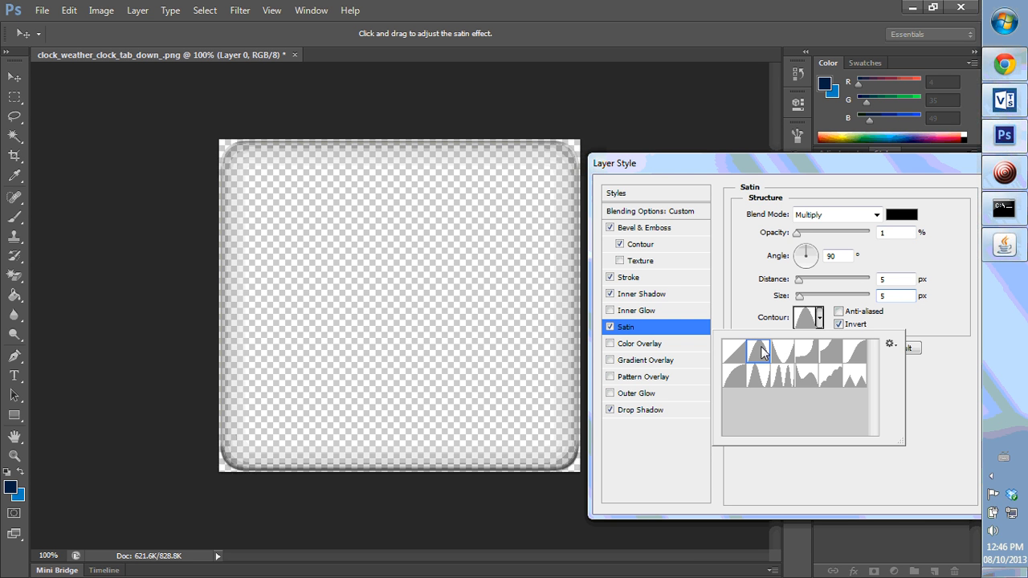
pyautogui.moveTo(932, 170); pyautogui.dragTo(840, 190)
pyautogui.click(932, 210)
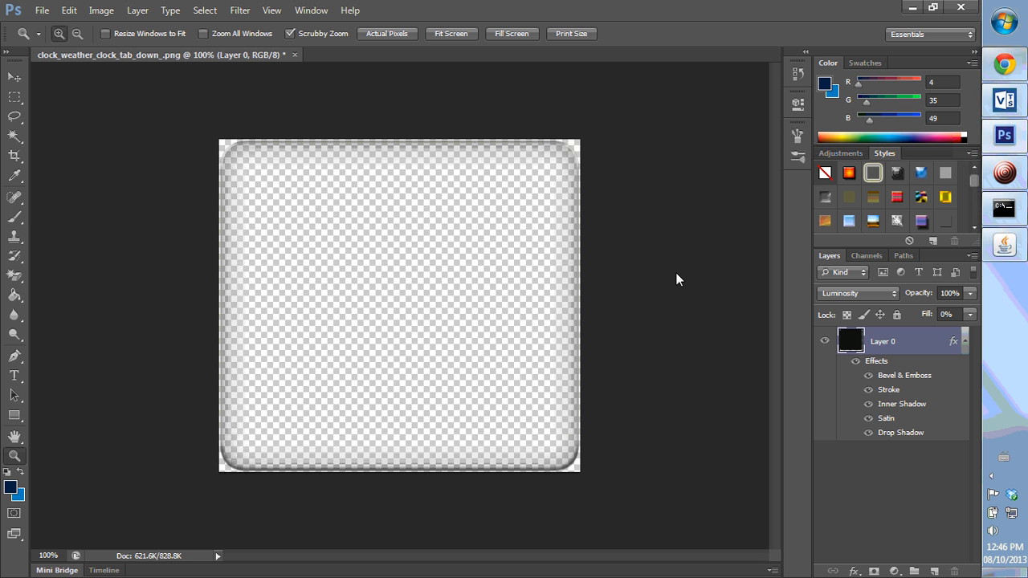
pyautogui.hotkey('ctrl', 's')
# - Crop the canvas to 480 × 222 pixels anchored at the top centre, accepting the clipping
pyautogui.hotkey('ctrl', 'alt', 'c')
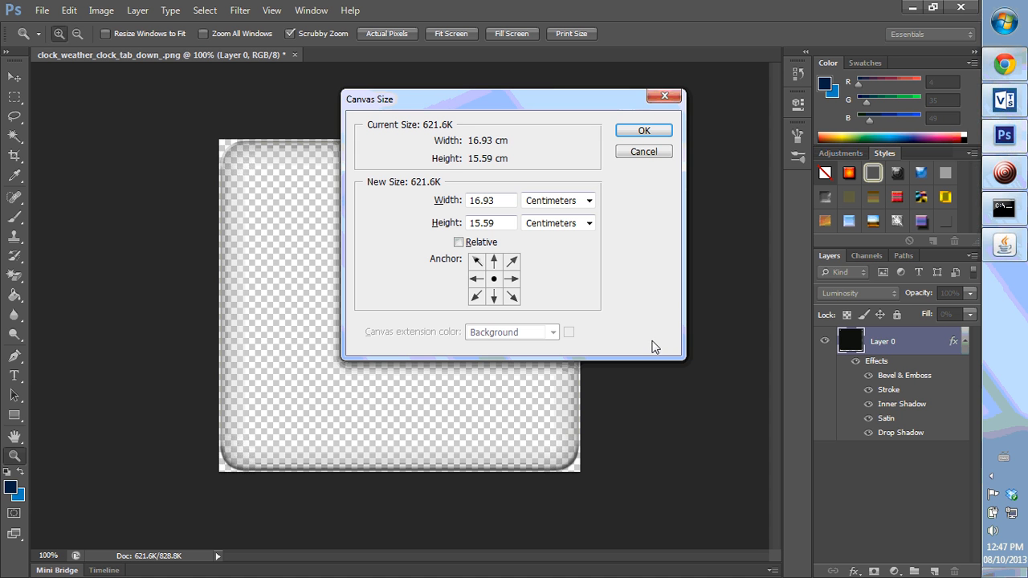
pyautogui.click(589, 201)
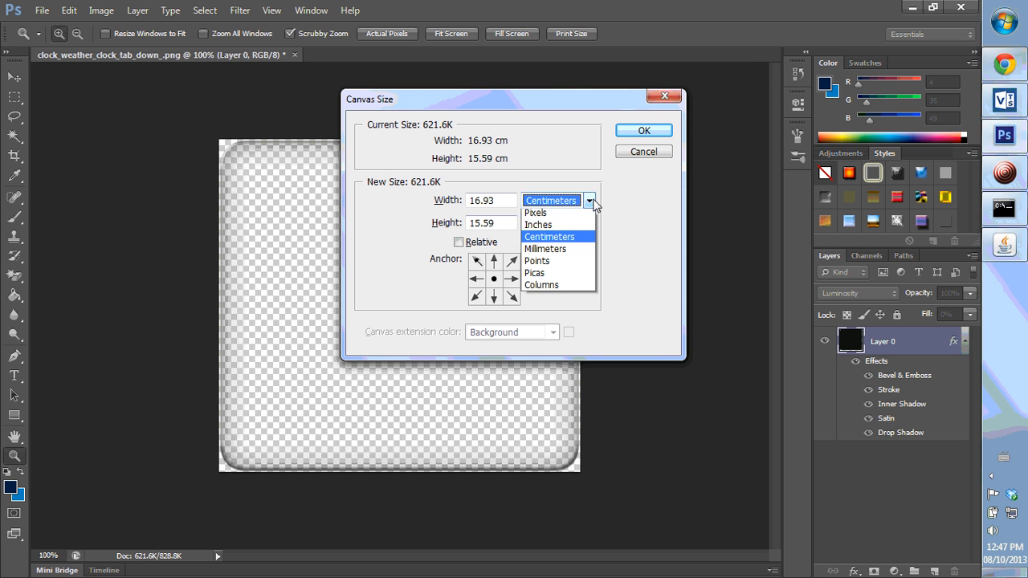
pyautogui.click(551, 227)
pyautogui.press('Tab')
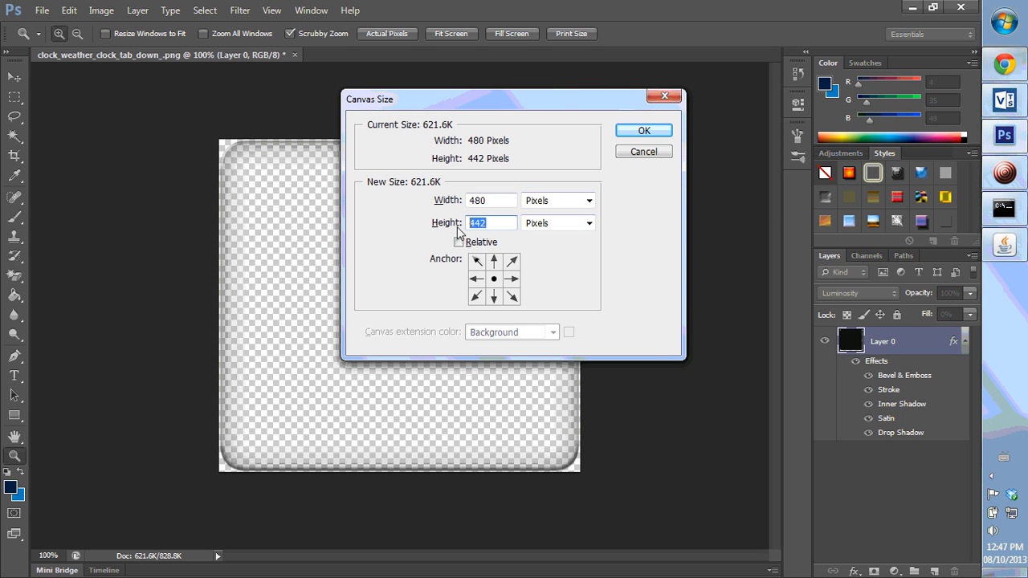
pyautogui.write('222')
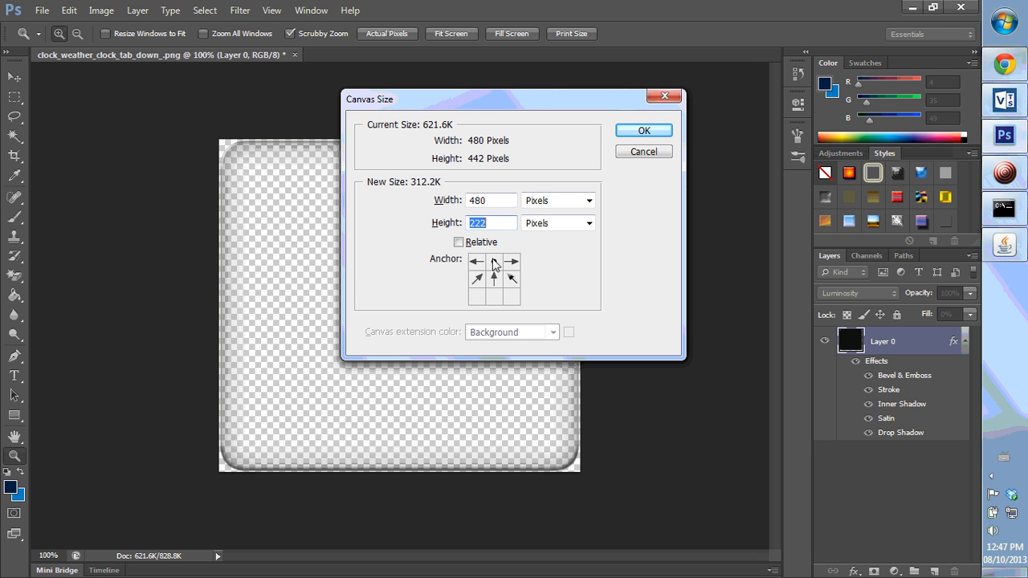
pyautogui.click(646, 131)
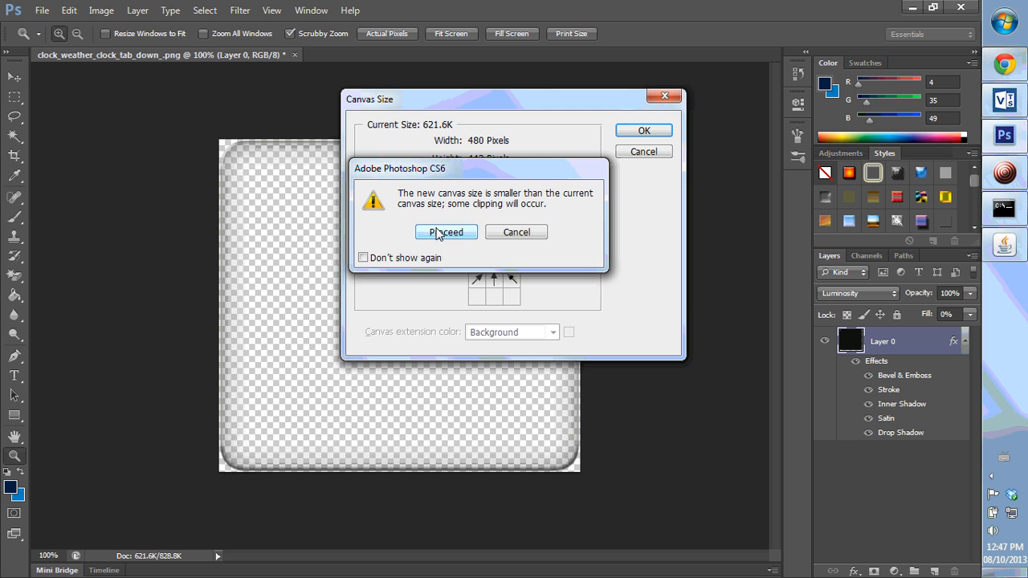
pyautogui.click(444, 232)
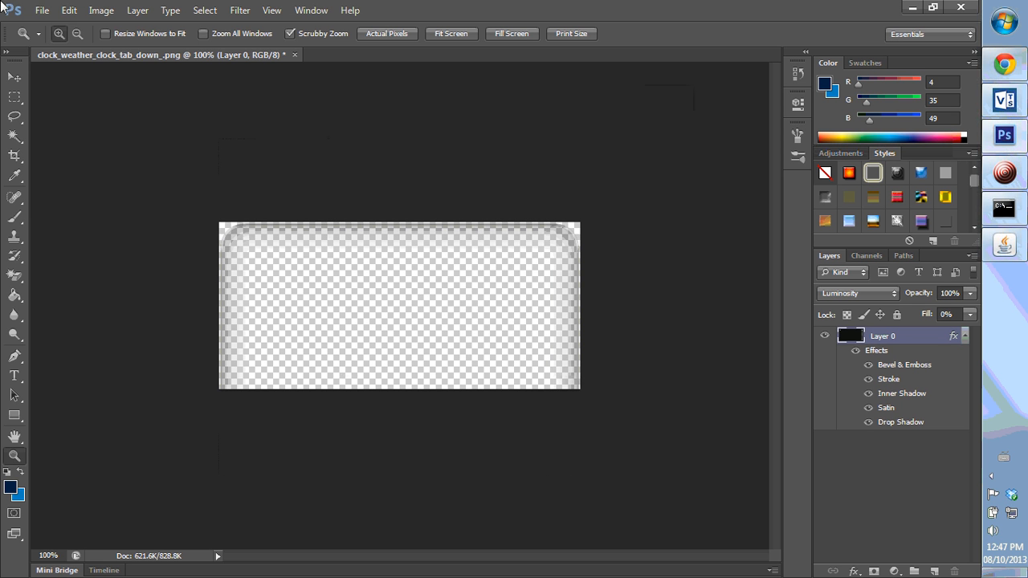
# - Open Save As and browse to the drawable-xxhdpi folder inside the HtcWeatherClockWidget project
pyautogui.click(44, 9)
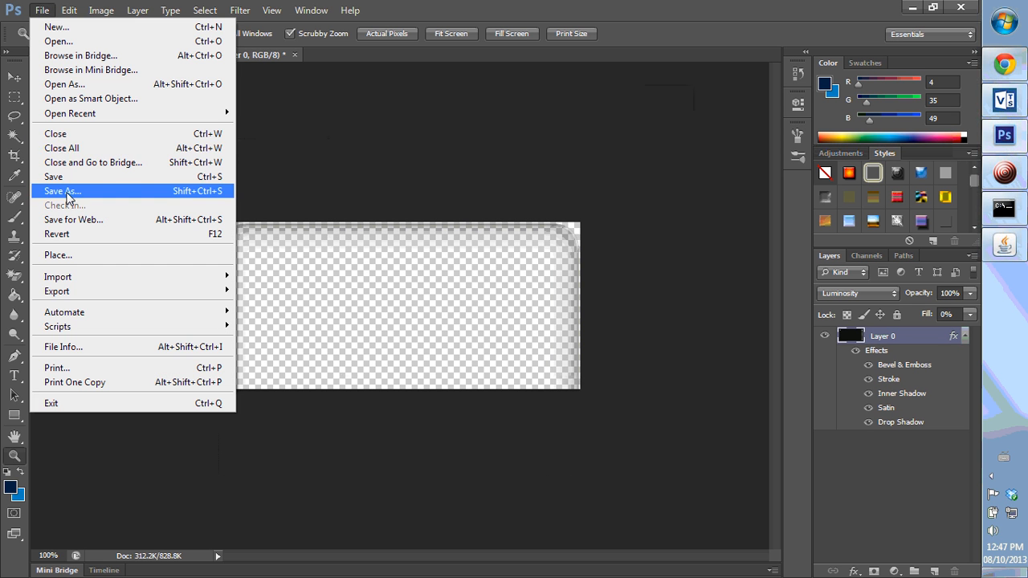
pyautogui.click(68, 192)
pyautogui.click(173, 101)
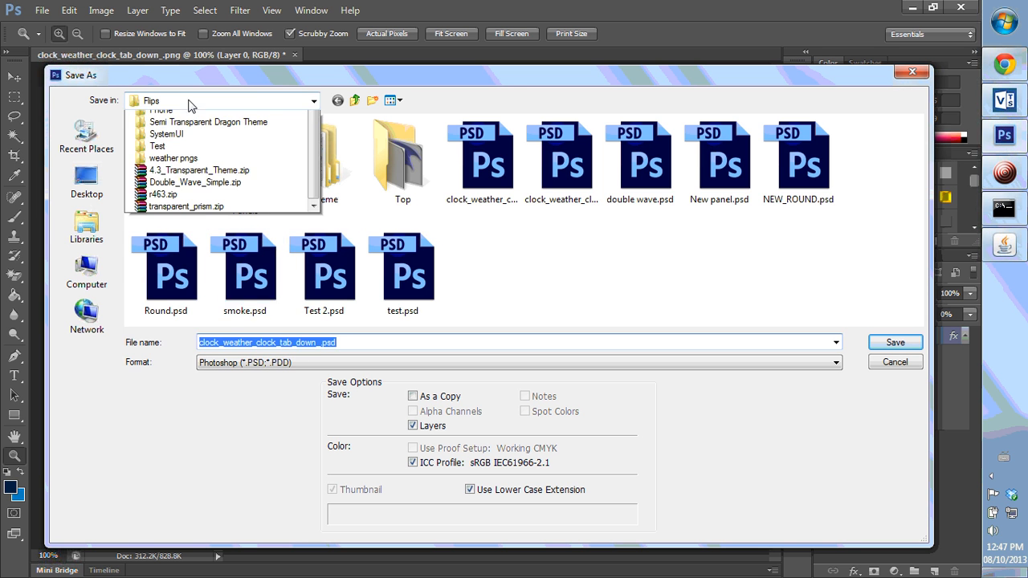
pyautogui.click(166, 152)
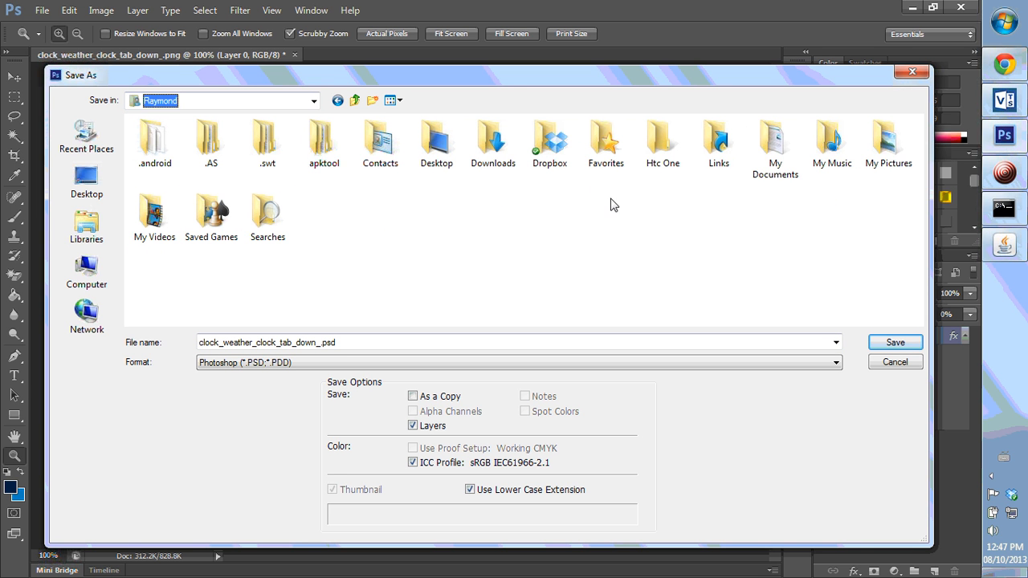
pyautogui.doubleClick(763, 163)
pyautogui.scroll(-3, 269, 249)
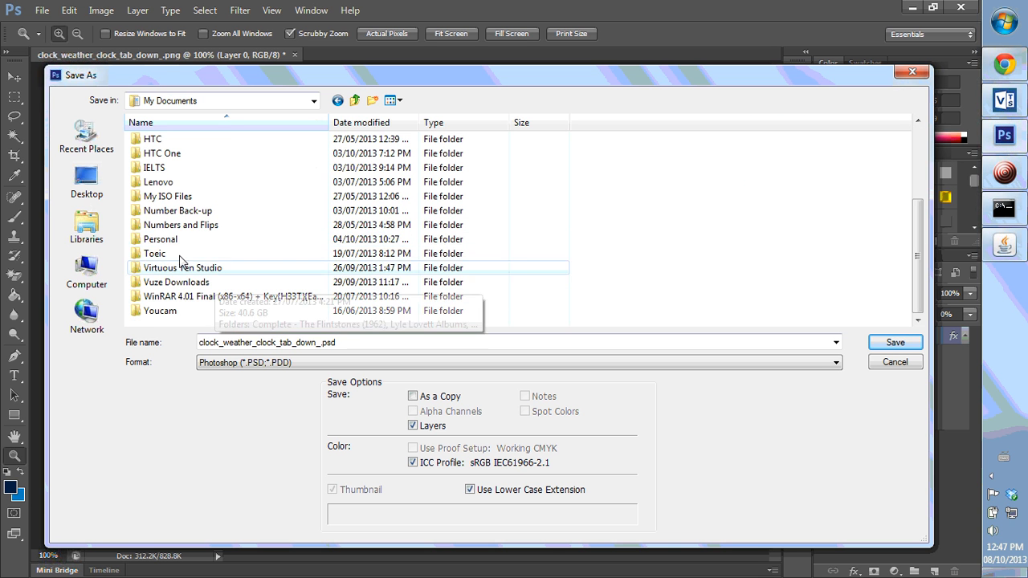
pyautogui.doubleClick(165, 270)
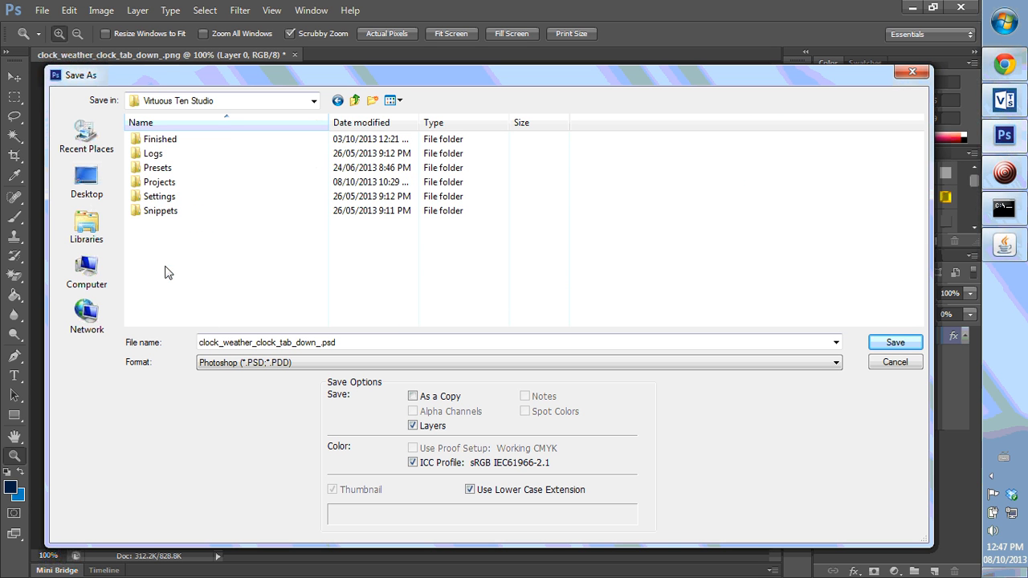
pyautogui.click(159, 183)
pyautogui.doubleClick(159, 183)
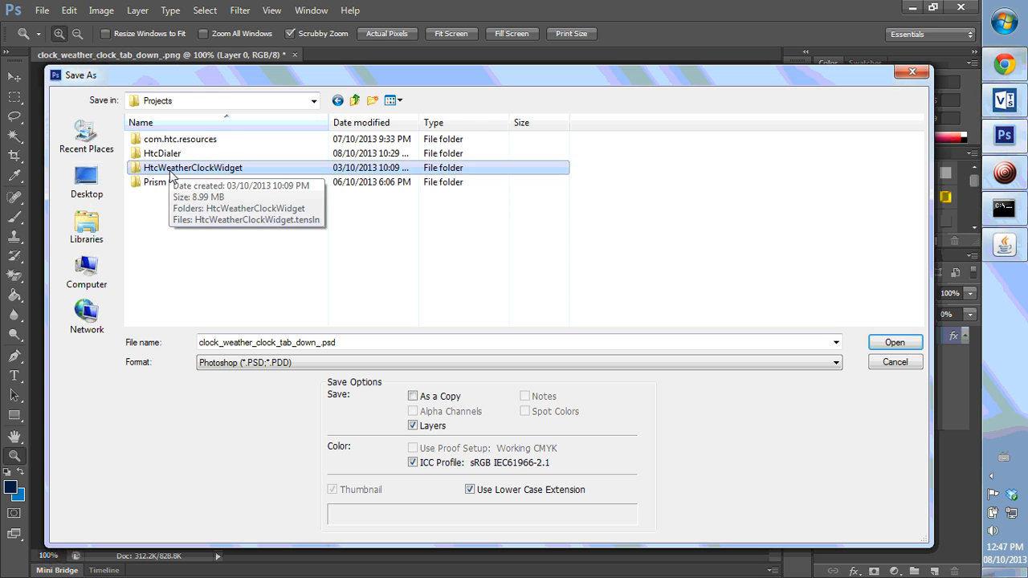
pyautogui.doubleClick(171, 169)
pyautogui.doubleClick(176, 143)
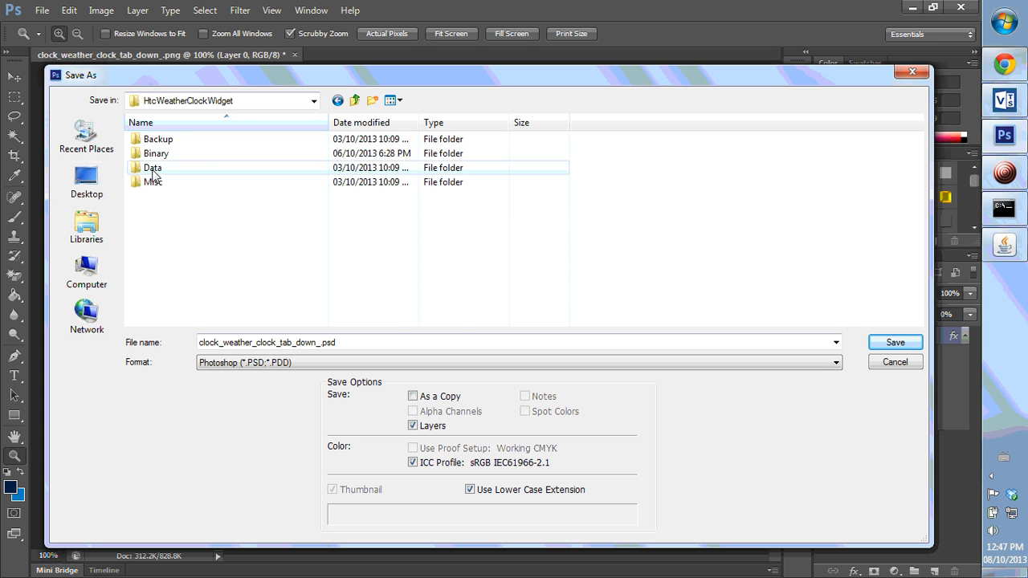
pyautogui.doubleClick(162, 168)
pyautogui.click(151, 141)
pyautogui.doubleClick(151, 141)
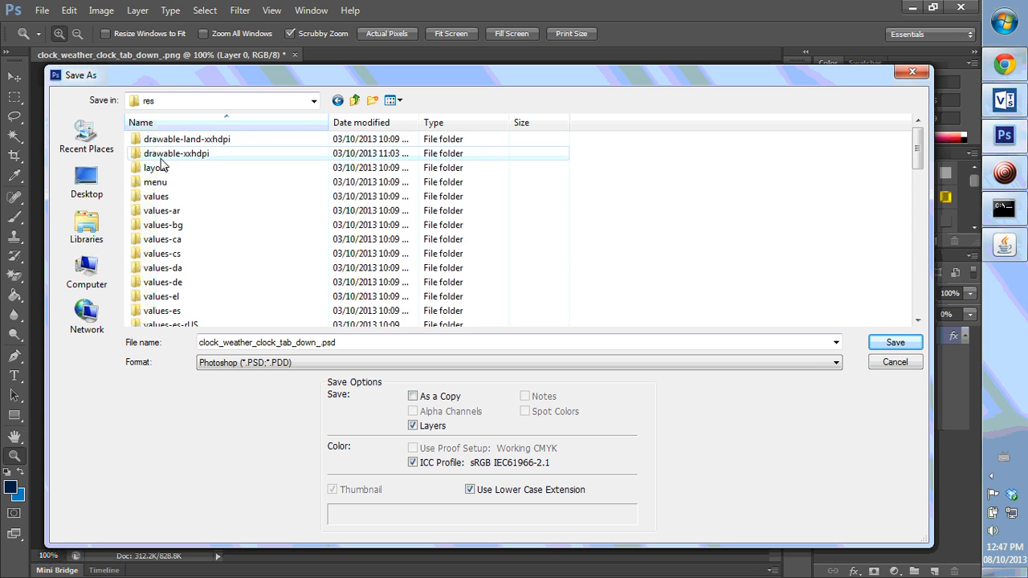
pyautogui.doubleClick(172, 155)
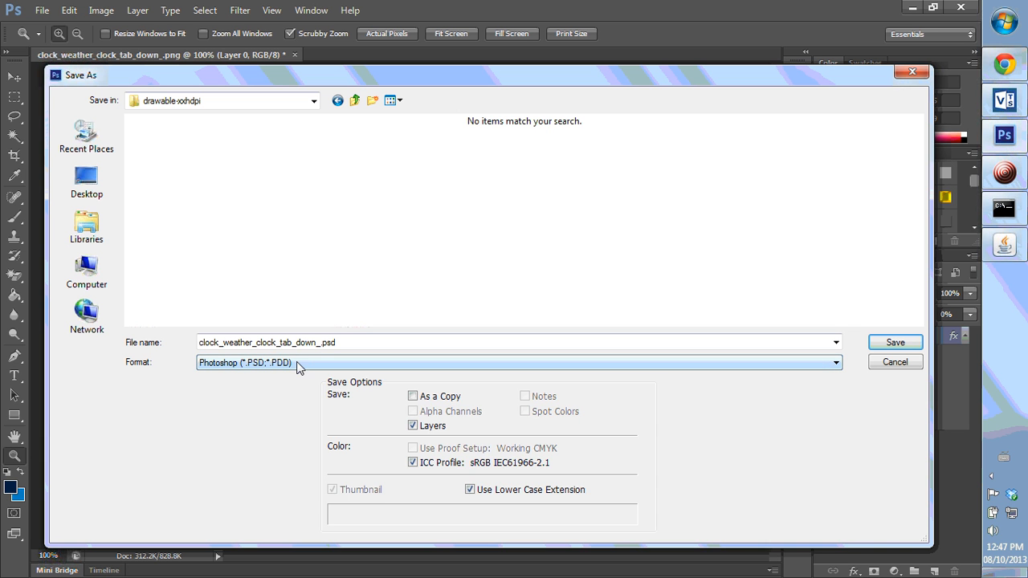
# - Save a PNG copy replacing clock_weather_clock_tab_up_left.png, keeping Smallest / Slow compression
pyautogui.click(284, 366)
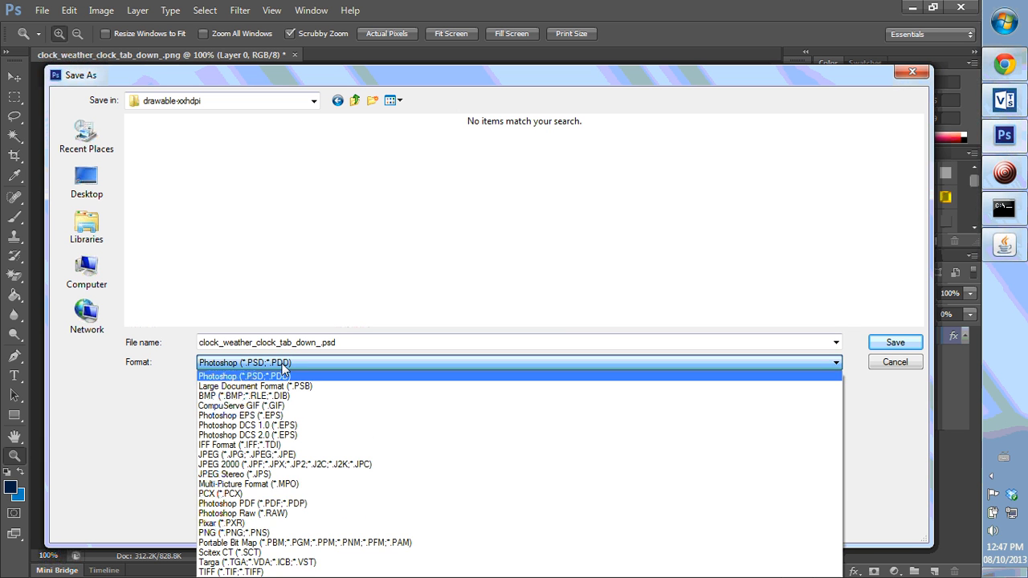
pyautogui.click(224, 533)
pyautogui.moveTo(919, 131); pyautogui.dragTo(924, 250)
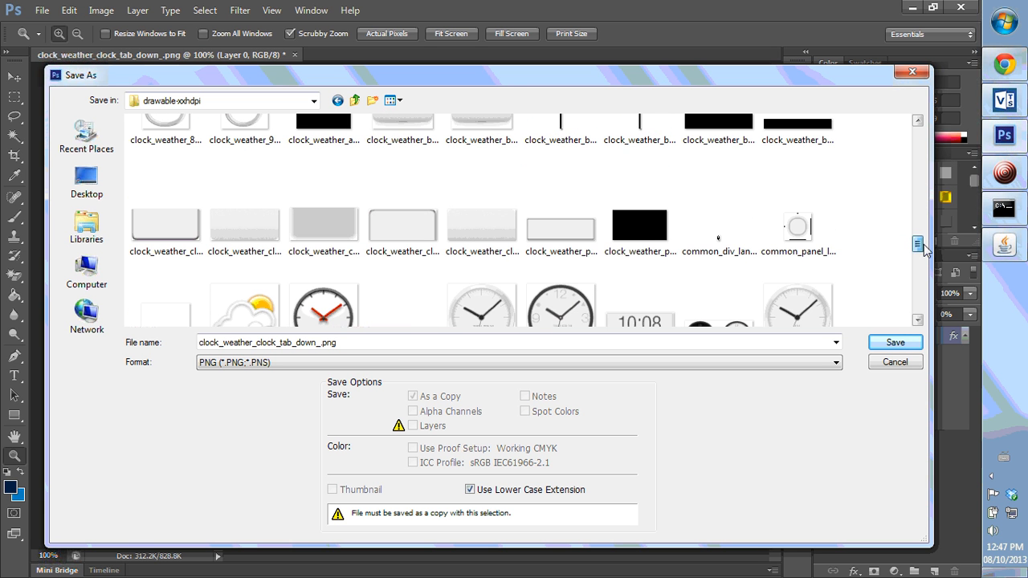
pyautogui.click(393, 255)
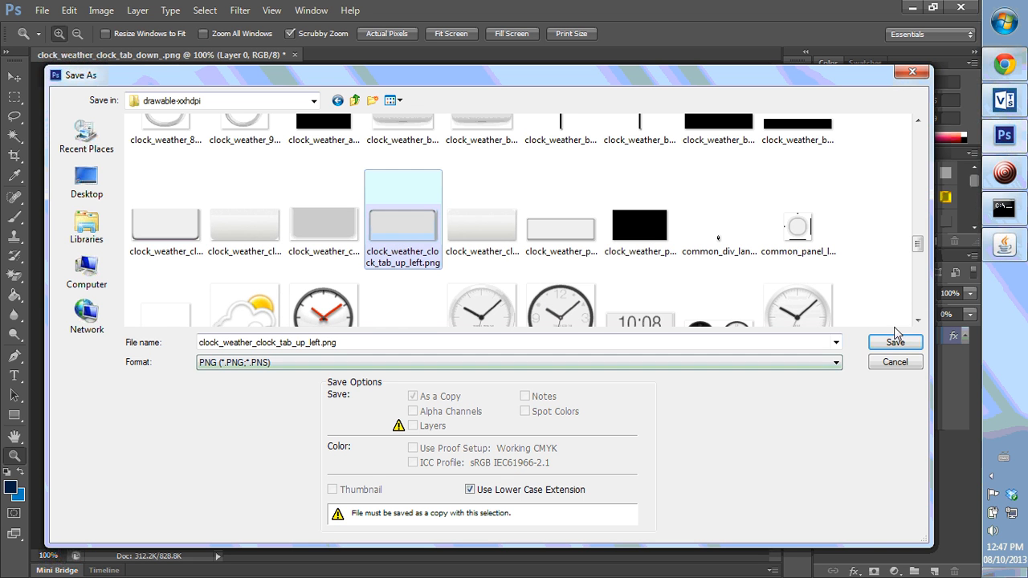
pyautogui.click(894, 344)
pyautogui.click(441, 233)
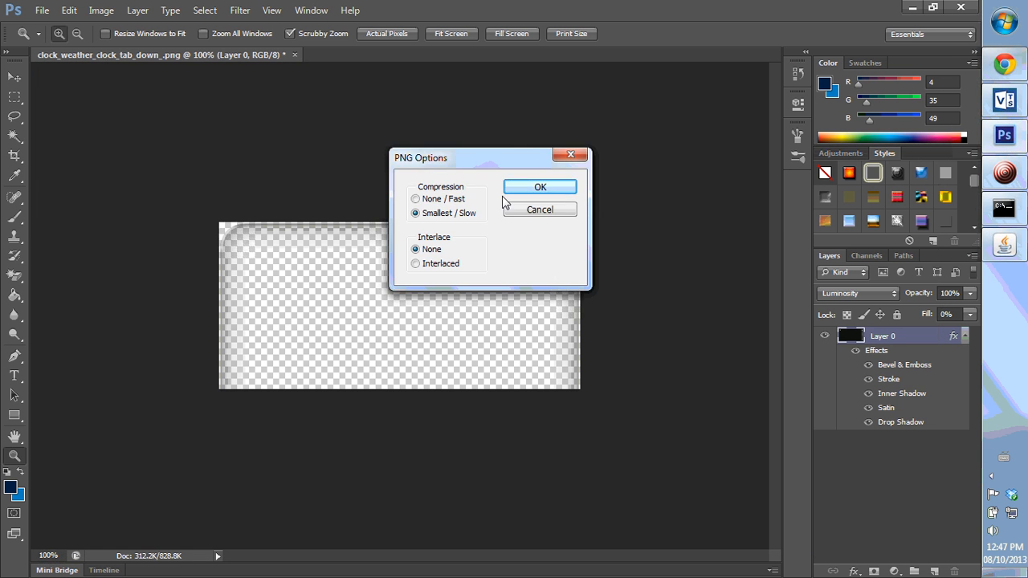
pyautogui.click(528, 194)
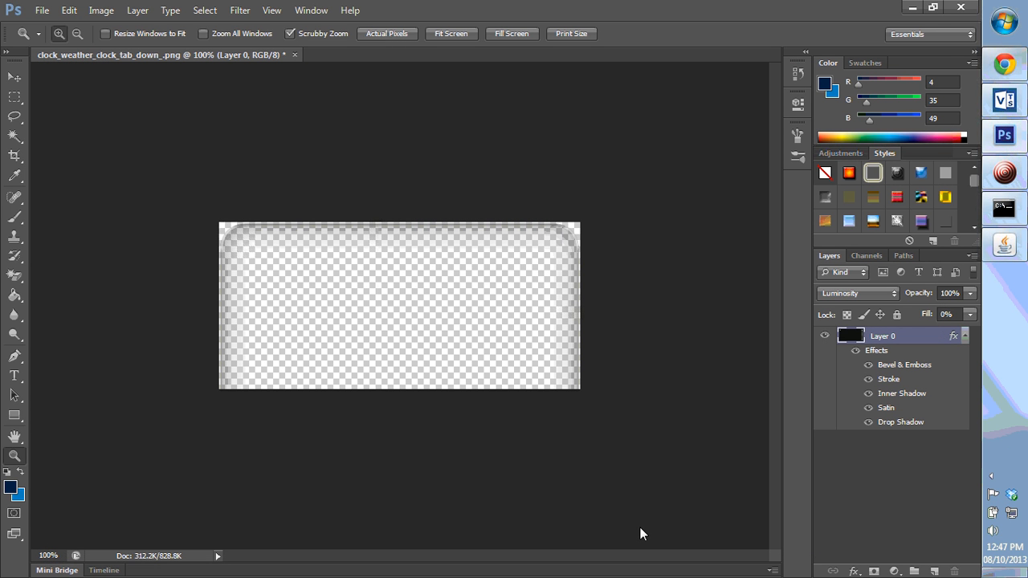
# - Undo the canvas crop and instead crop the canvas to 480 × 219 pixels anchored at the bottom centre
pyautogui.hotkey('ctrl', 'alt', 'z')
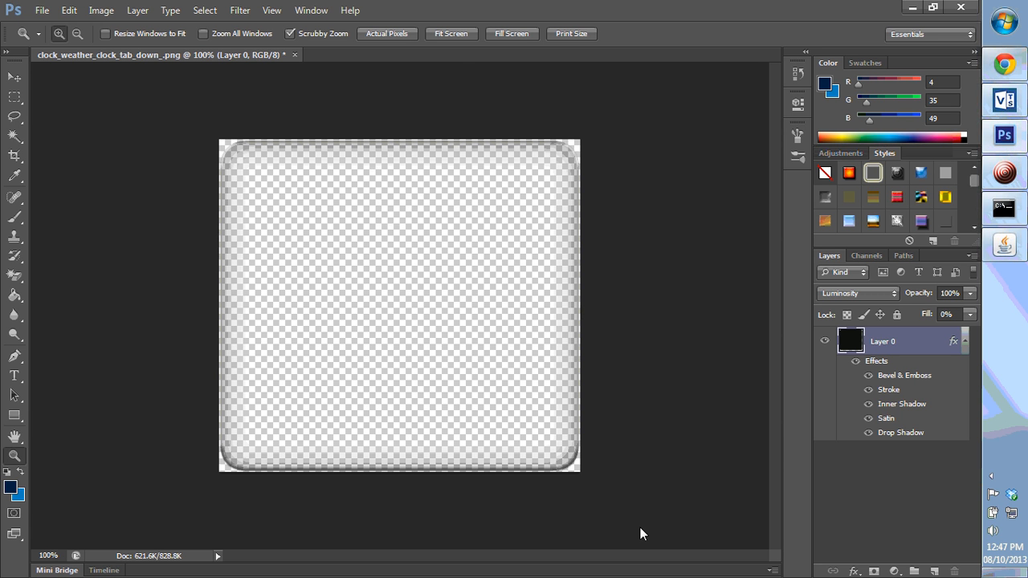
pyautogui.hotkey('ctrl', 'alt', 'c')
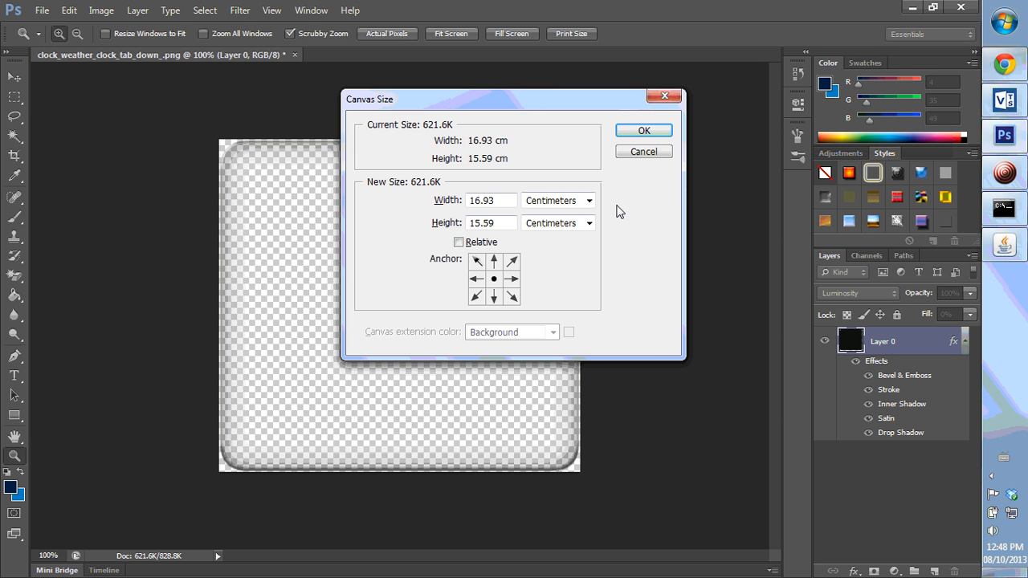
pyautogui.click(588, 201)
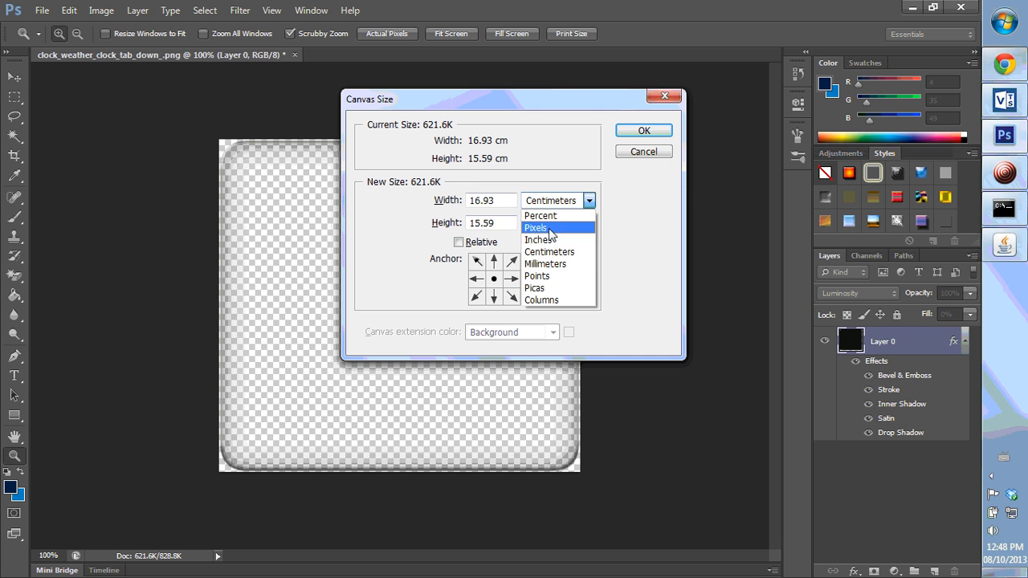
pyautogui.click(549, 228)
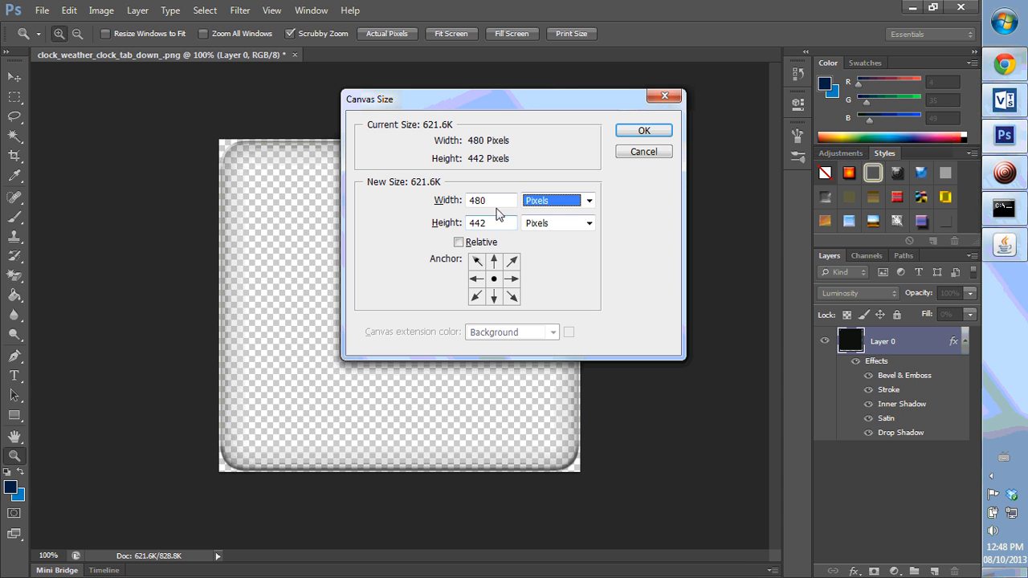
pyautogui.press('Tab')
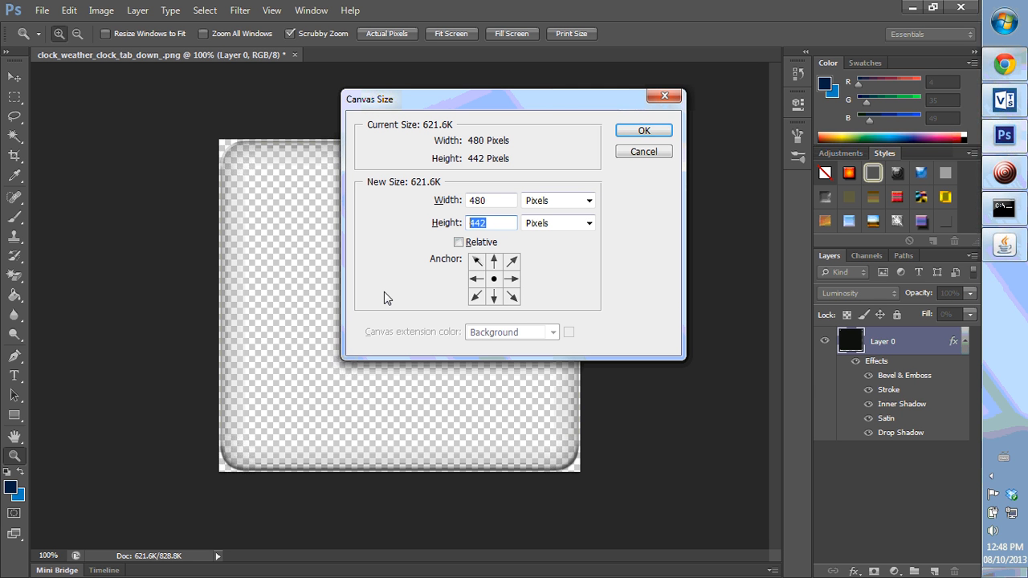
pyautogui.write('219')
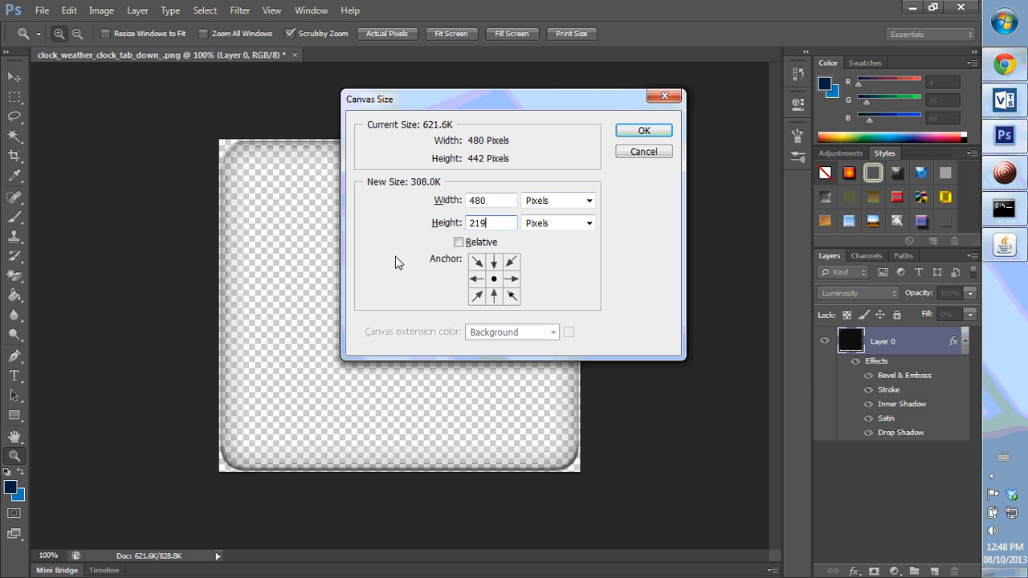
pyautogui.click(493, 296)
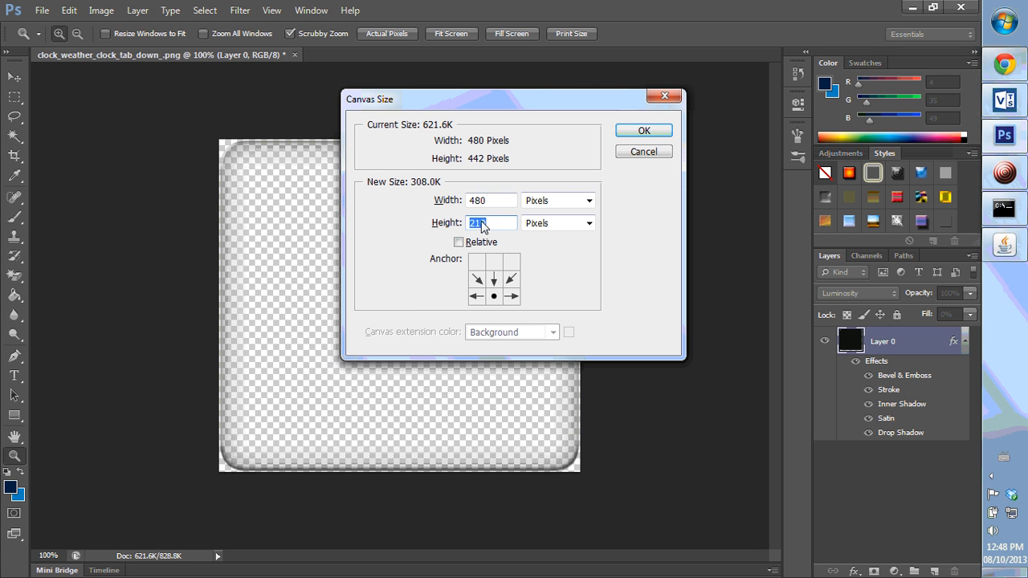
pyautogui.click(643, 130)
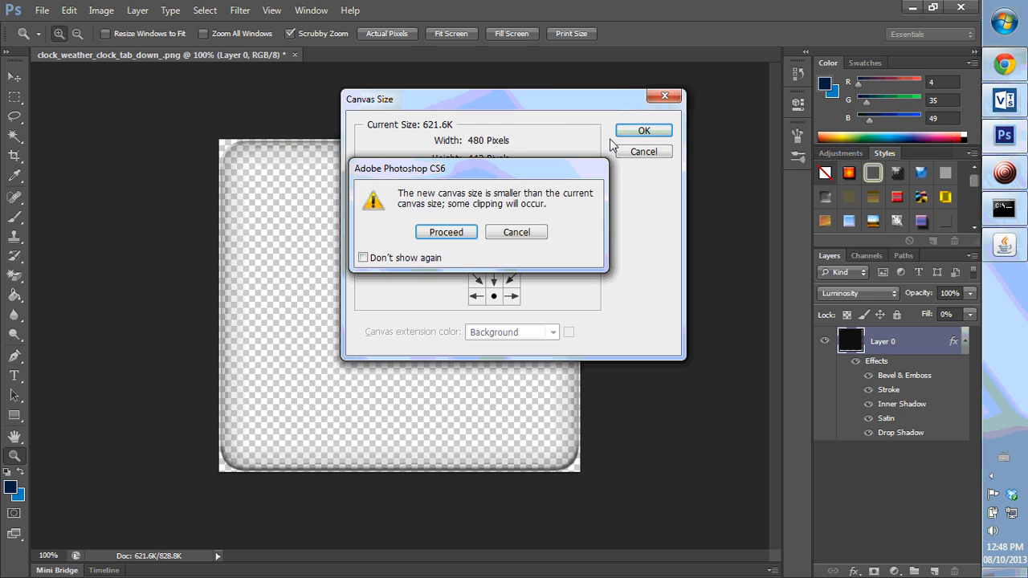
pyautogui.click(441, 231)
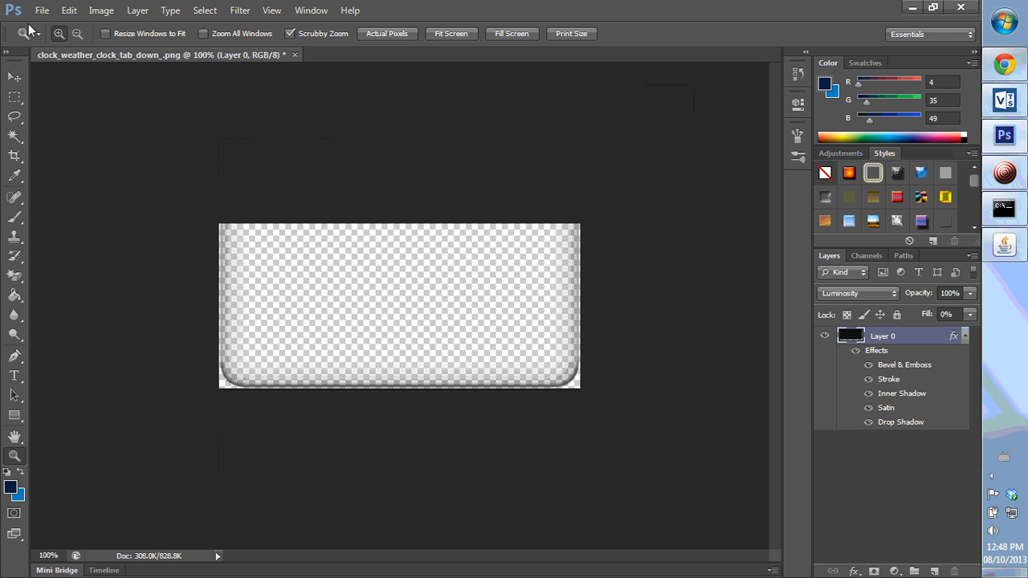
# - Open Save As and browse to the drawable-xxhdpi folder inside the HtcWeatherClockWidget project's res folder
pyautogui.click(40, 11)
pyautogui.click(103, 191)
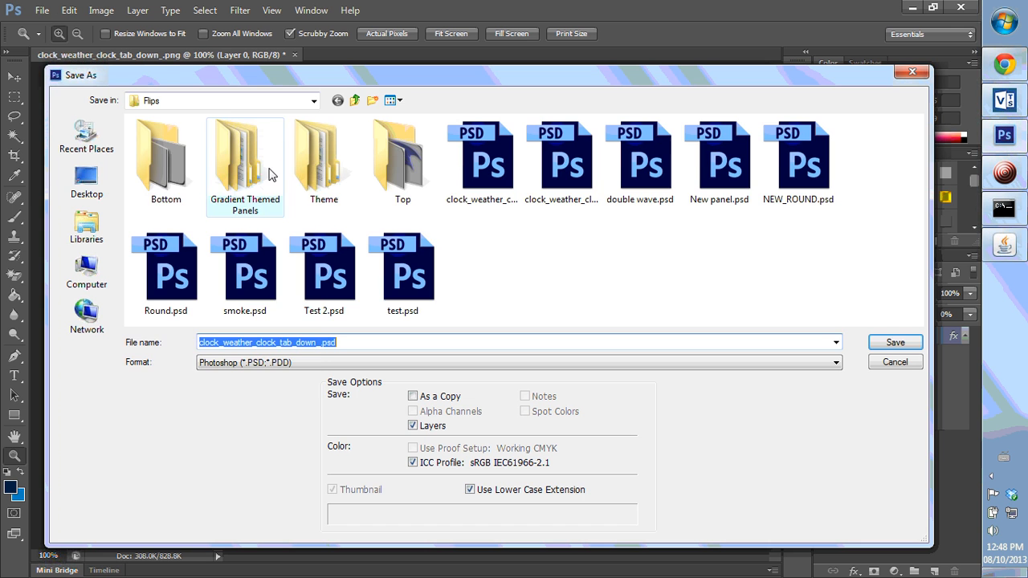
pyautogui.click(225, 104)
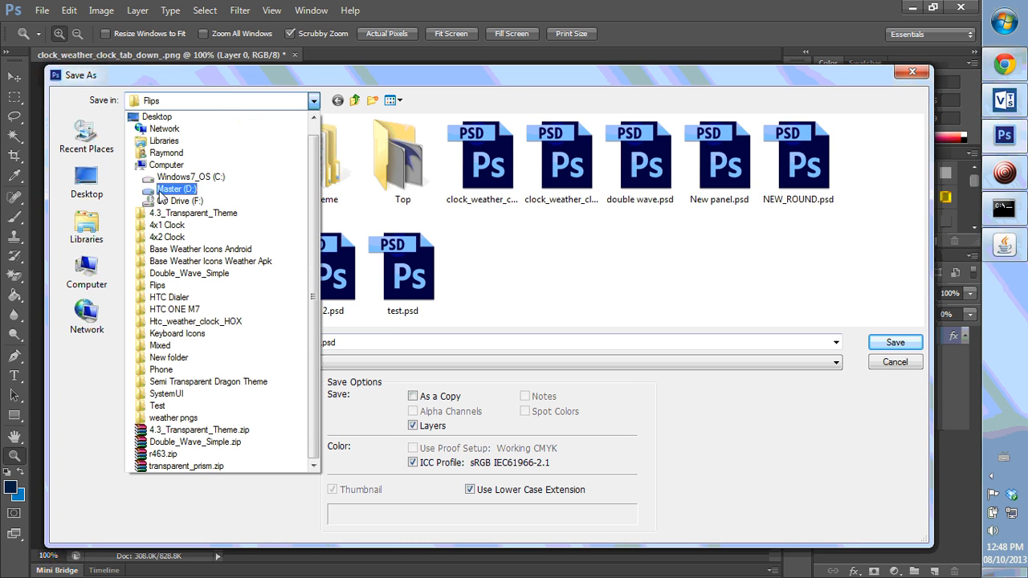
pyautogui.click(164, 156)
pyautogui.doubleClick(781, 149)
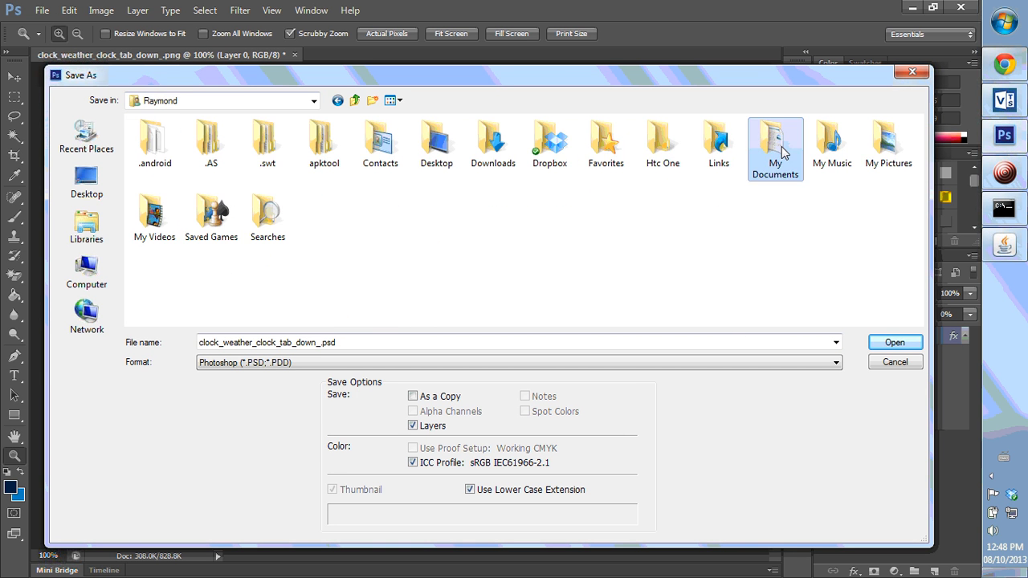
pyautogui.scroll(-2, 201, 308)
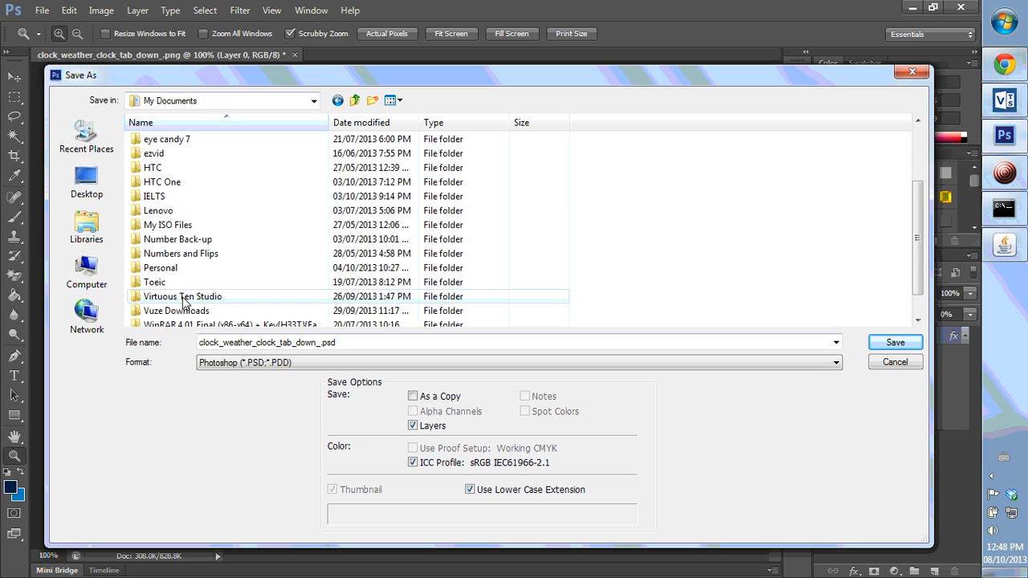
pyautogui.doubleClick(202, 294)
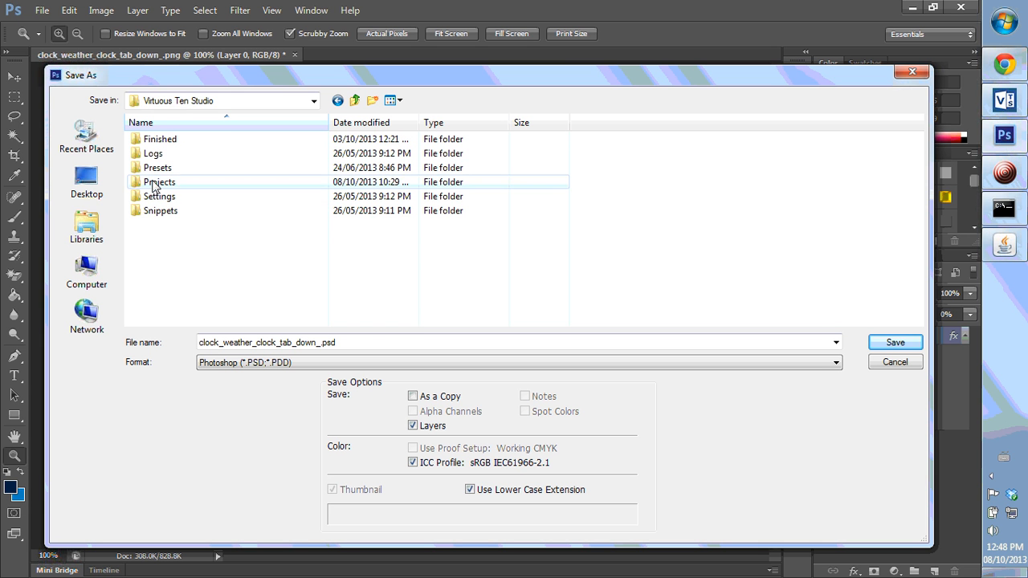
pyautogui.doubleClick(168, 183)
pyautogui.doubleClick(168, 170)
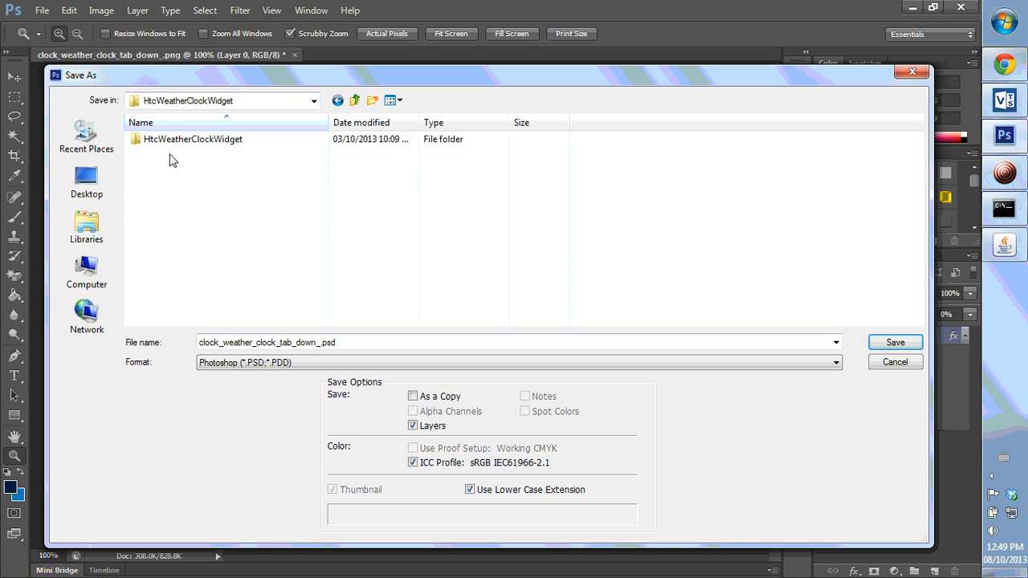
pyautogui.doubleClick(178, 142)
pyautogui.doubleClick(149, 168)
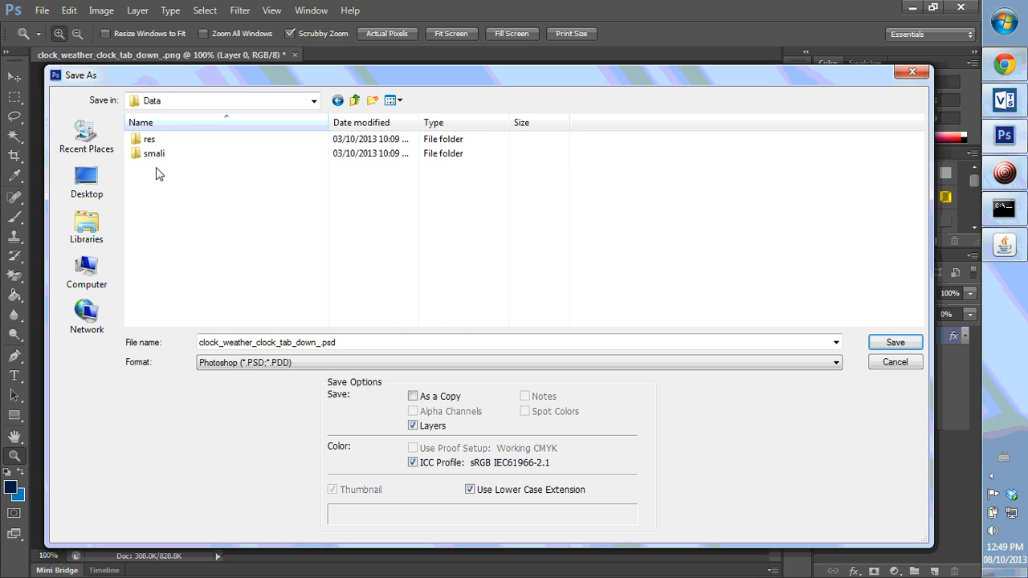
pyautogui.click(149, 139)
pyautogui.doubleClick(149, 140)
pyautogui.doubleClick(184, 153)
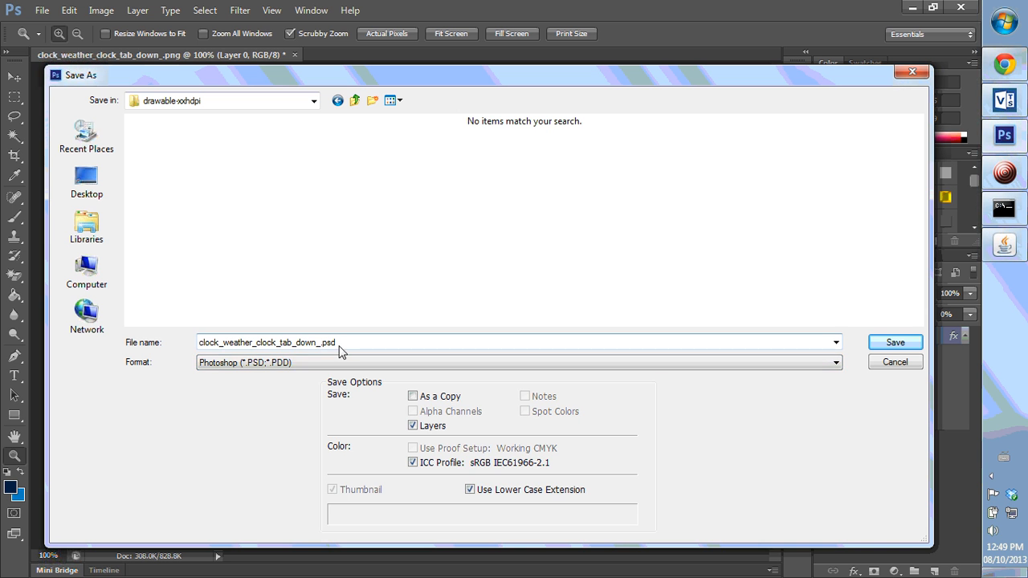
# - Save a PNG copy replacing clock_weather_clock_tab_down_left.png, keeping Smallest / Slow compression
pyautogui.click(323, 365)
pyautogui.click(233, 506)
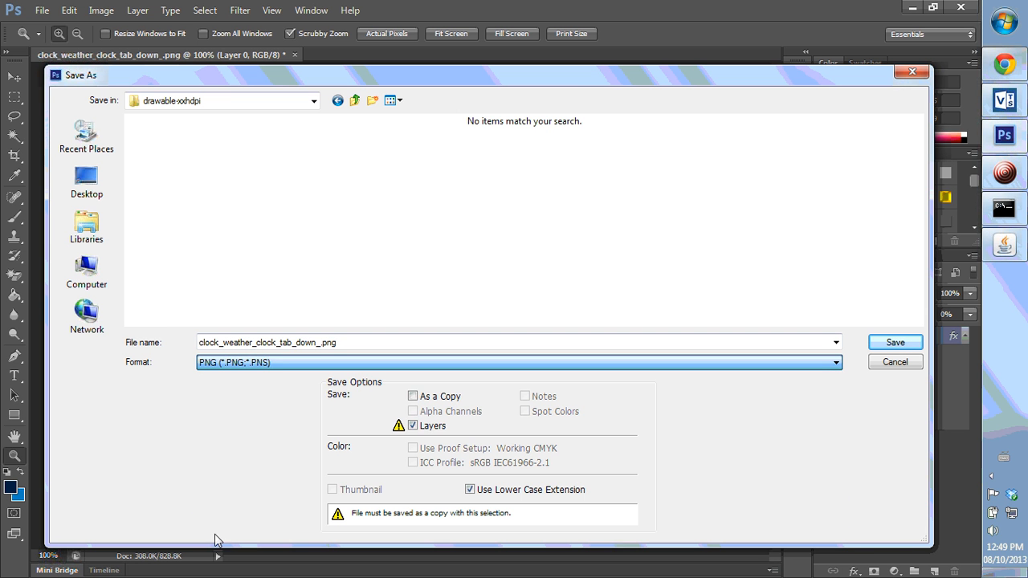
pyautogui.moveTo(918, 137); pyautogui.dragTo(914, 240)
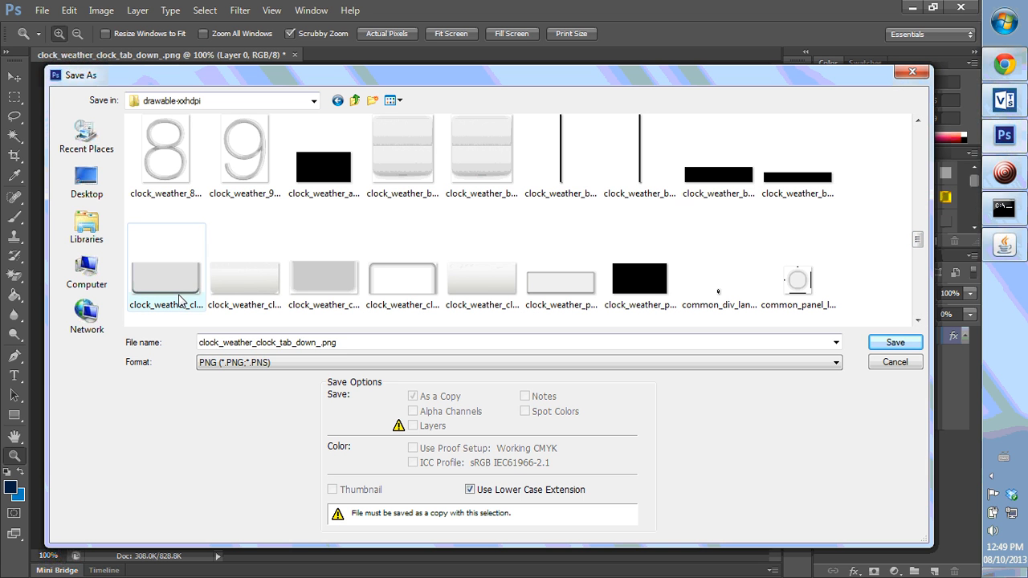
pyautogui.click(179, 300)
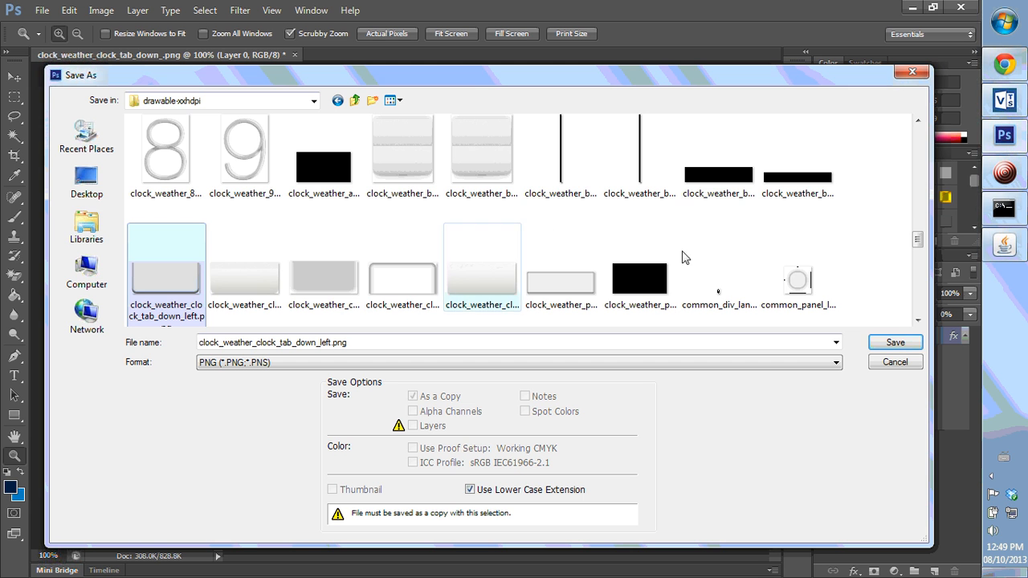
pyautogui.click(895, 343)
pyautogui.click(435, 232)
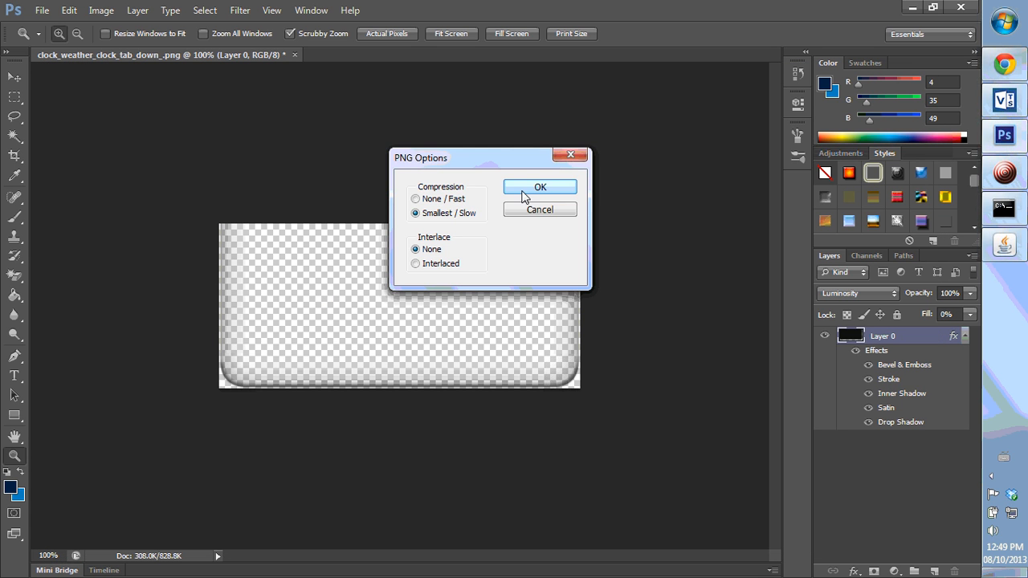
pyautogui.click(531, 193)
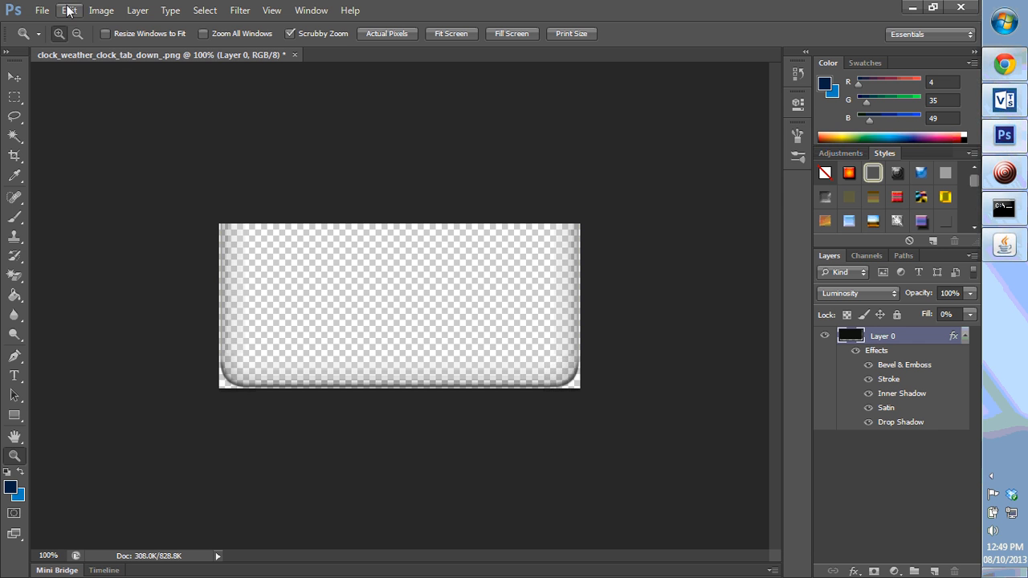
pyautogui.click(40, 10)
pyautogui.click(66, 44)
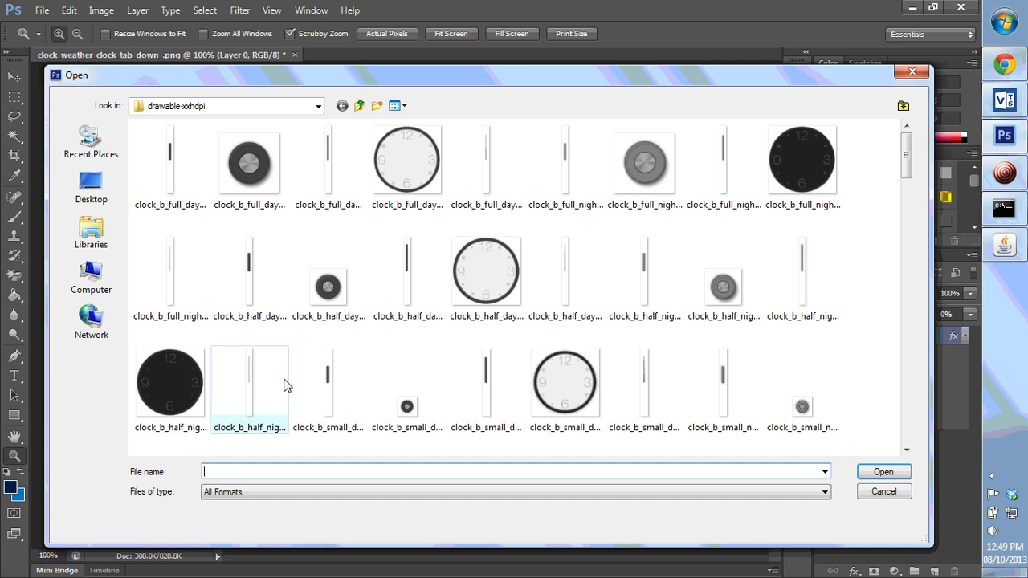
pyautogui.moveTo(908, 157); pyautogui.dragTo(906, 311)
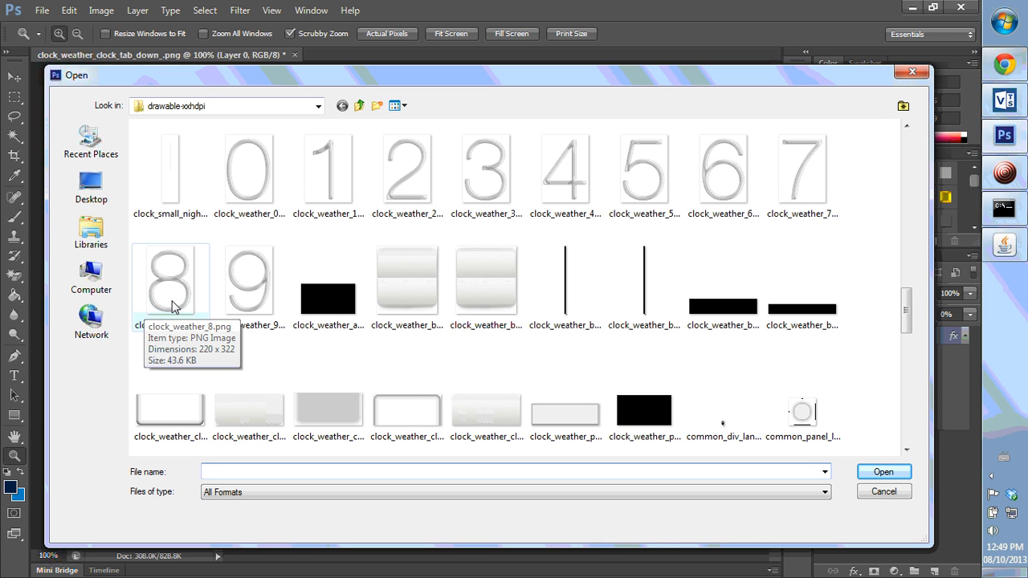
pyautogui.click(920, 73)
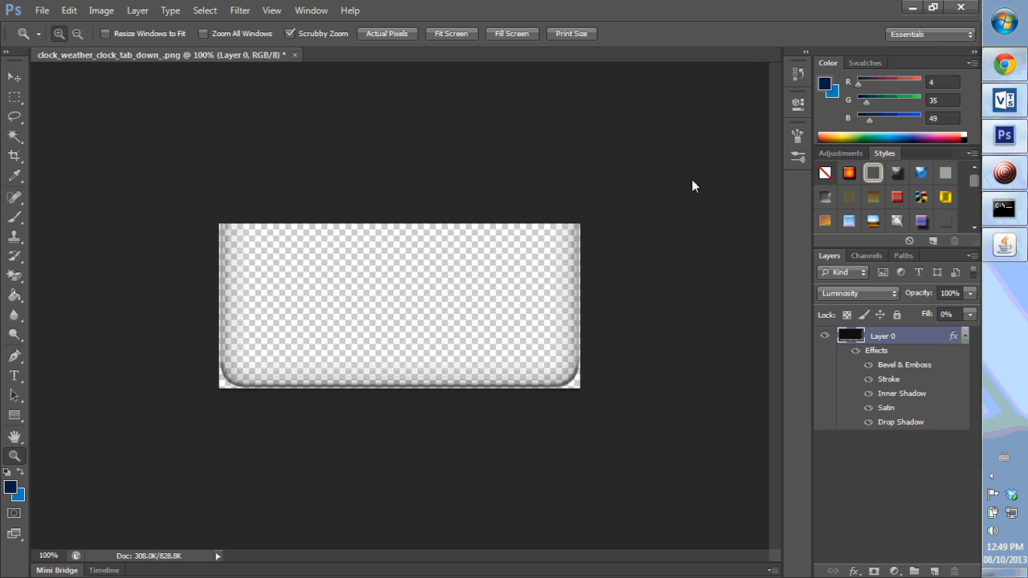
# - Switch to Virtuous Ten Studio and open the HtcWeatherClockWidget solution
pyautogui.click(1004, 100)
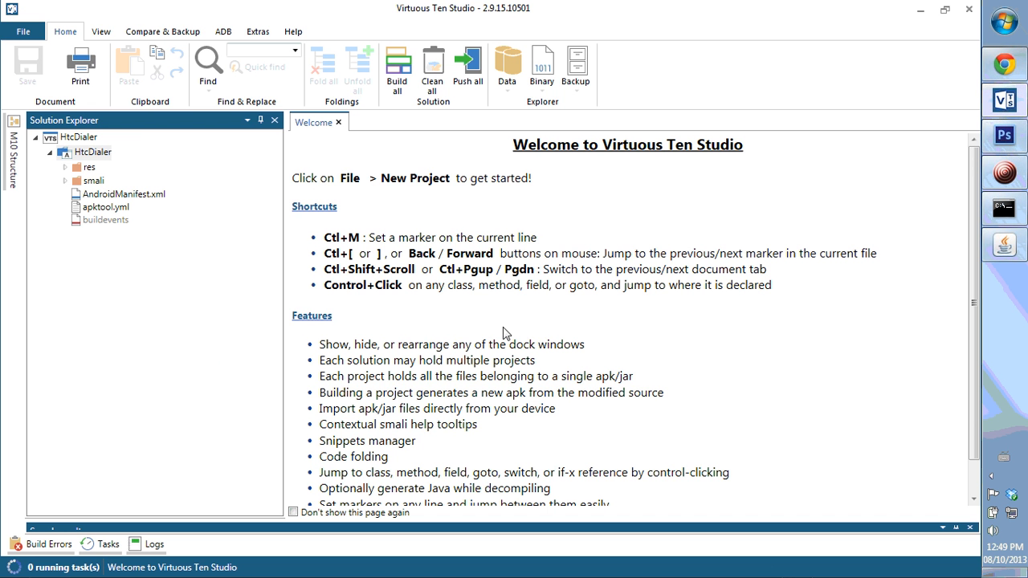
pyautogui.click(24, 32)
pyautogui.click(207, 382)
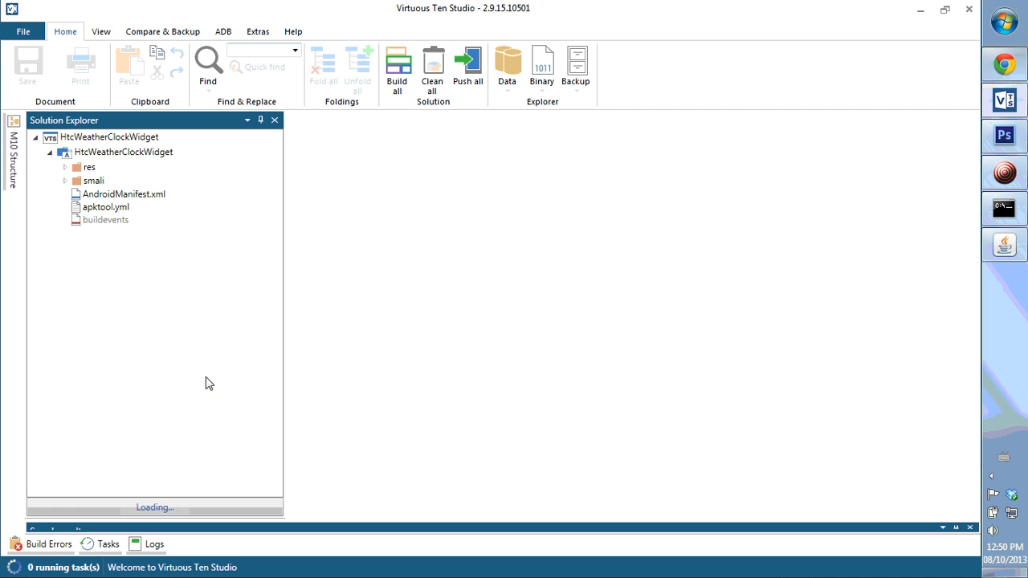
pyautogui.click(1004, 173)
pyautogui.click(910, 523)
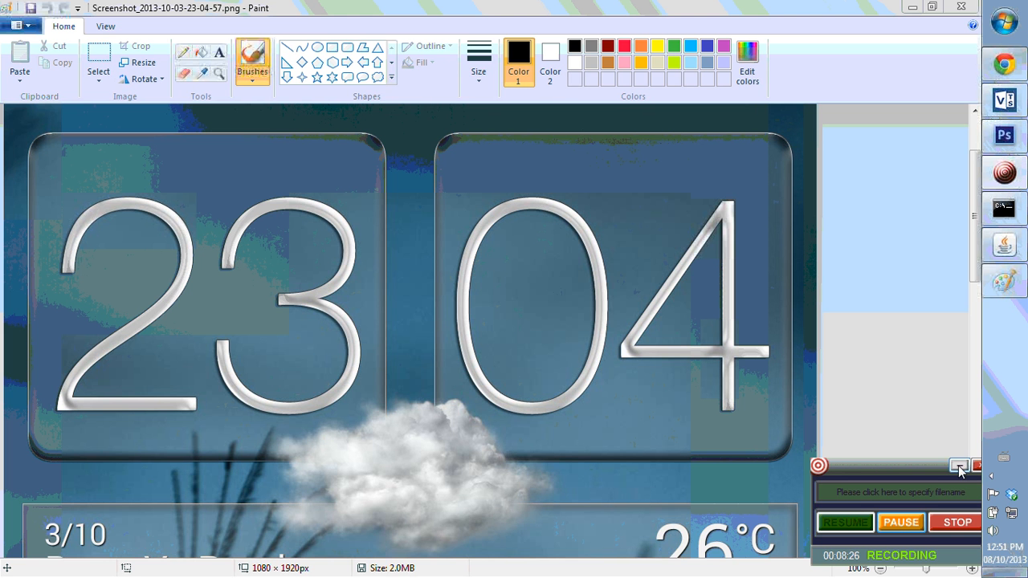
pyautogui.click(959, 467)
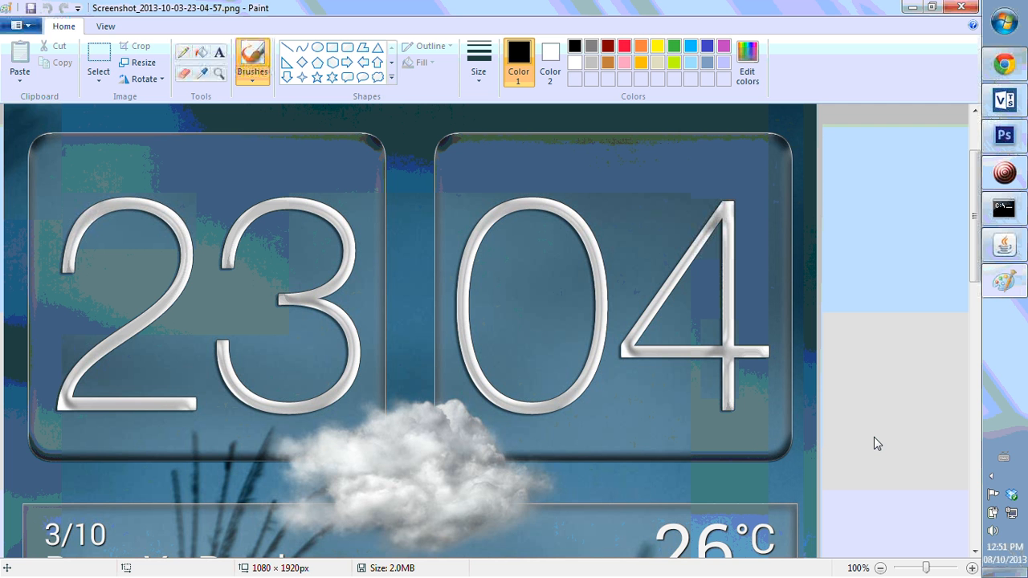